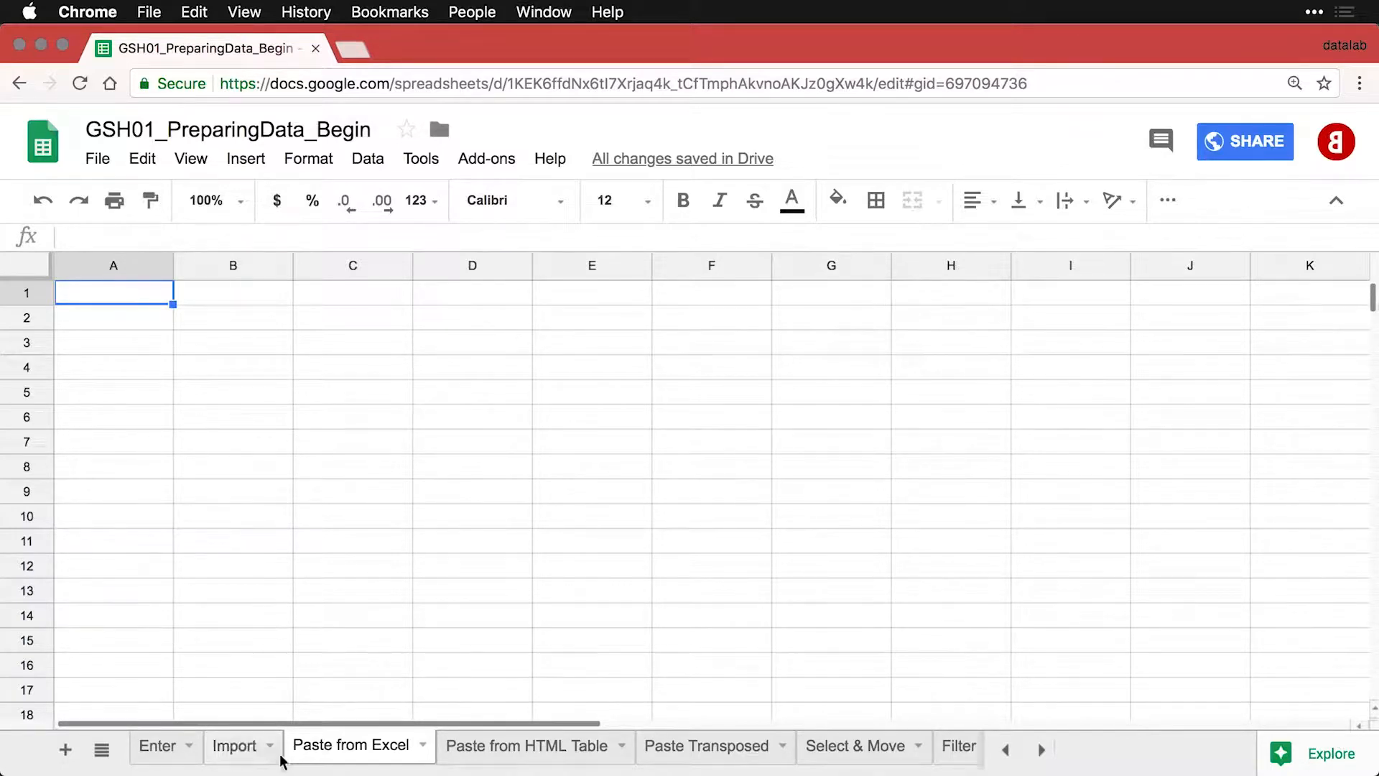
Step: Switch to Excel and copy the whole survey data range, including the header row, from Sheet1 of the import workbook
{"action": "key", "text": "super+Tab"}
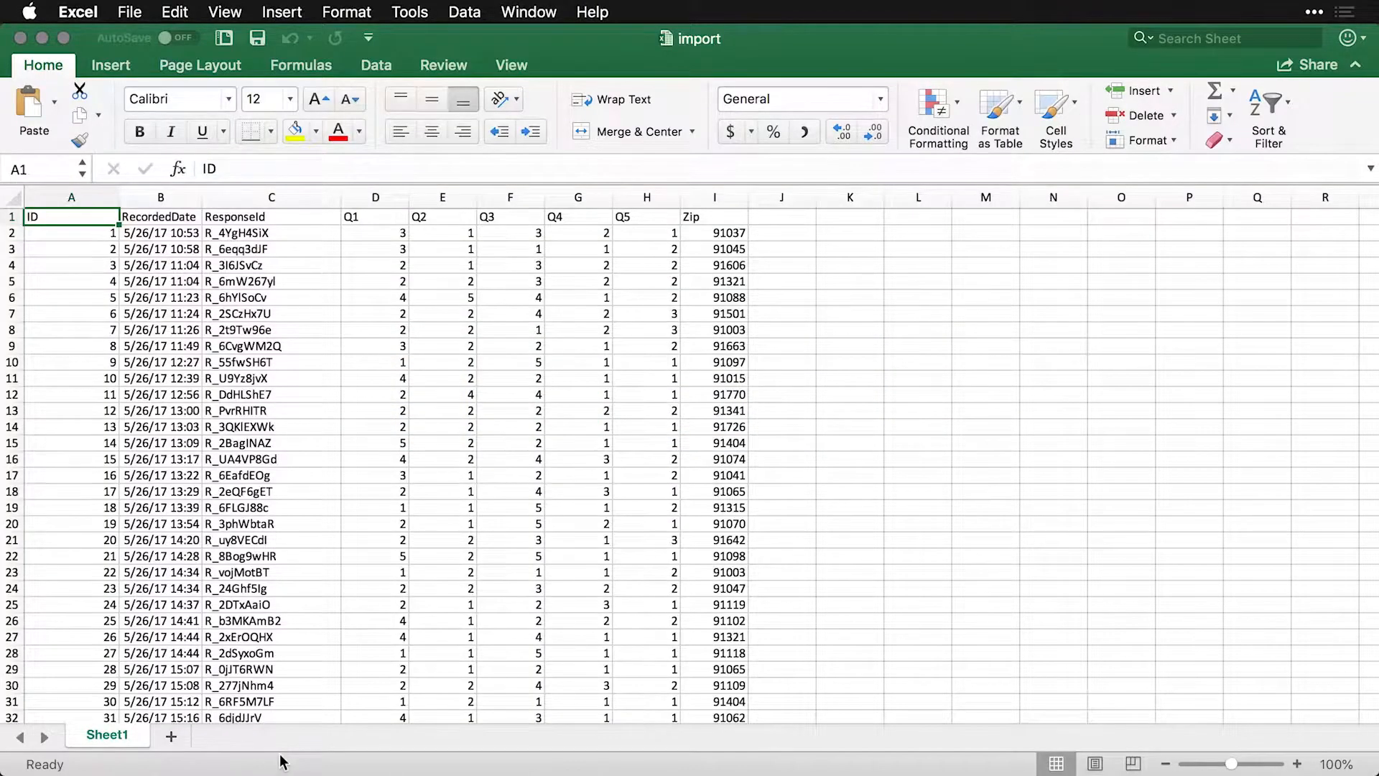
{"action": "scroll", "coordinate": [411, 594], "scroll_direction": "down", "scroll_amount": 10}
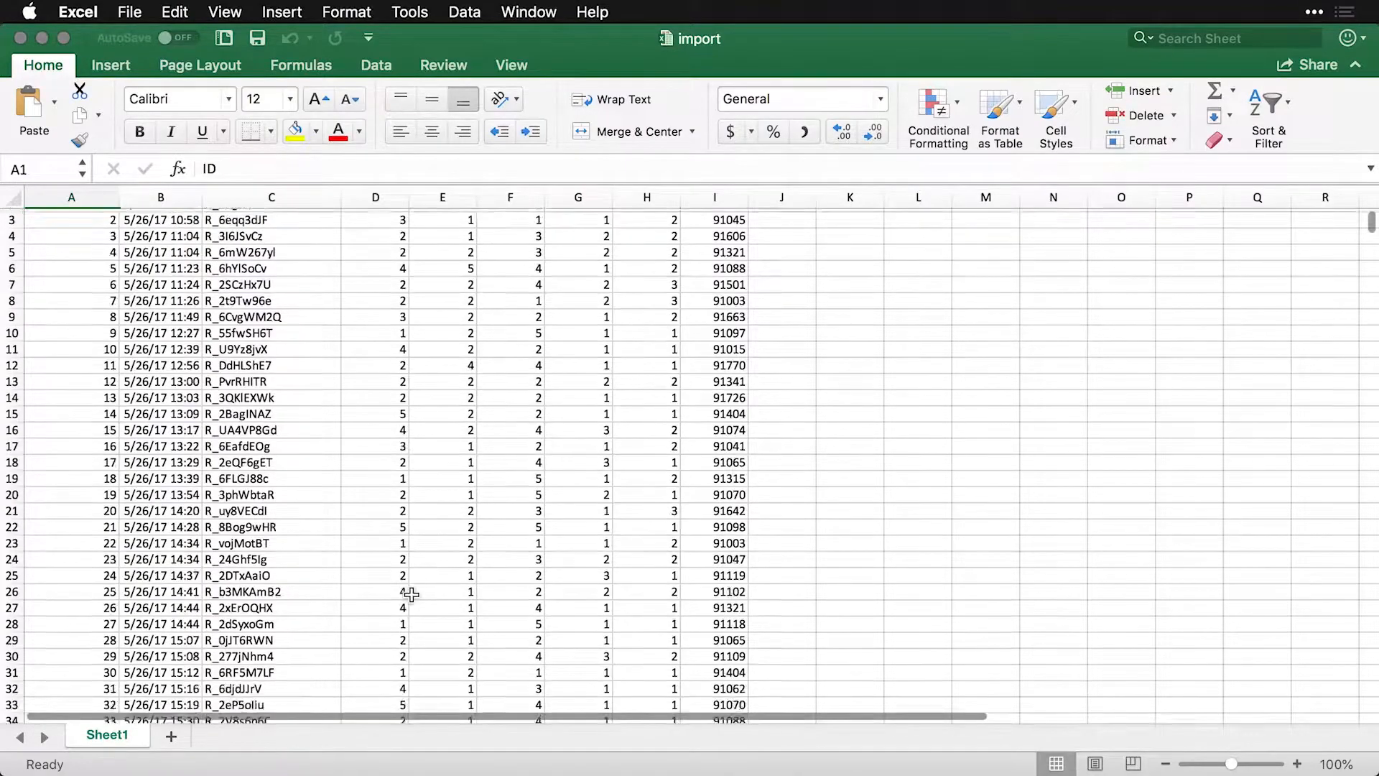
{"action": "scroll", "coordinate": [410, 595], "scroll_direction": "down", "scroll_amount": 8}
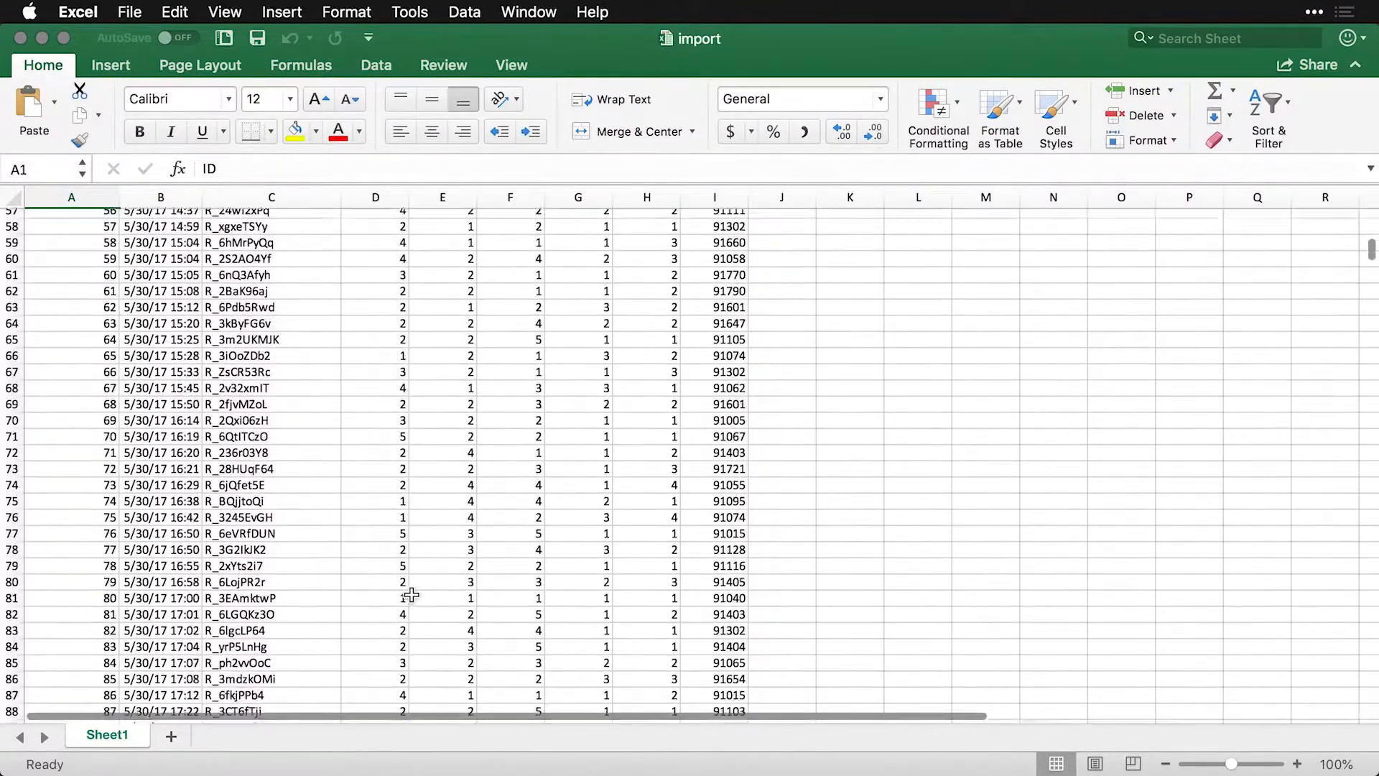
{"action": "scroll", "coordinate": [411, 594], "scroll_direction": "up", "scroll_amount": 18}
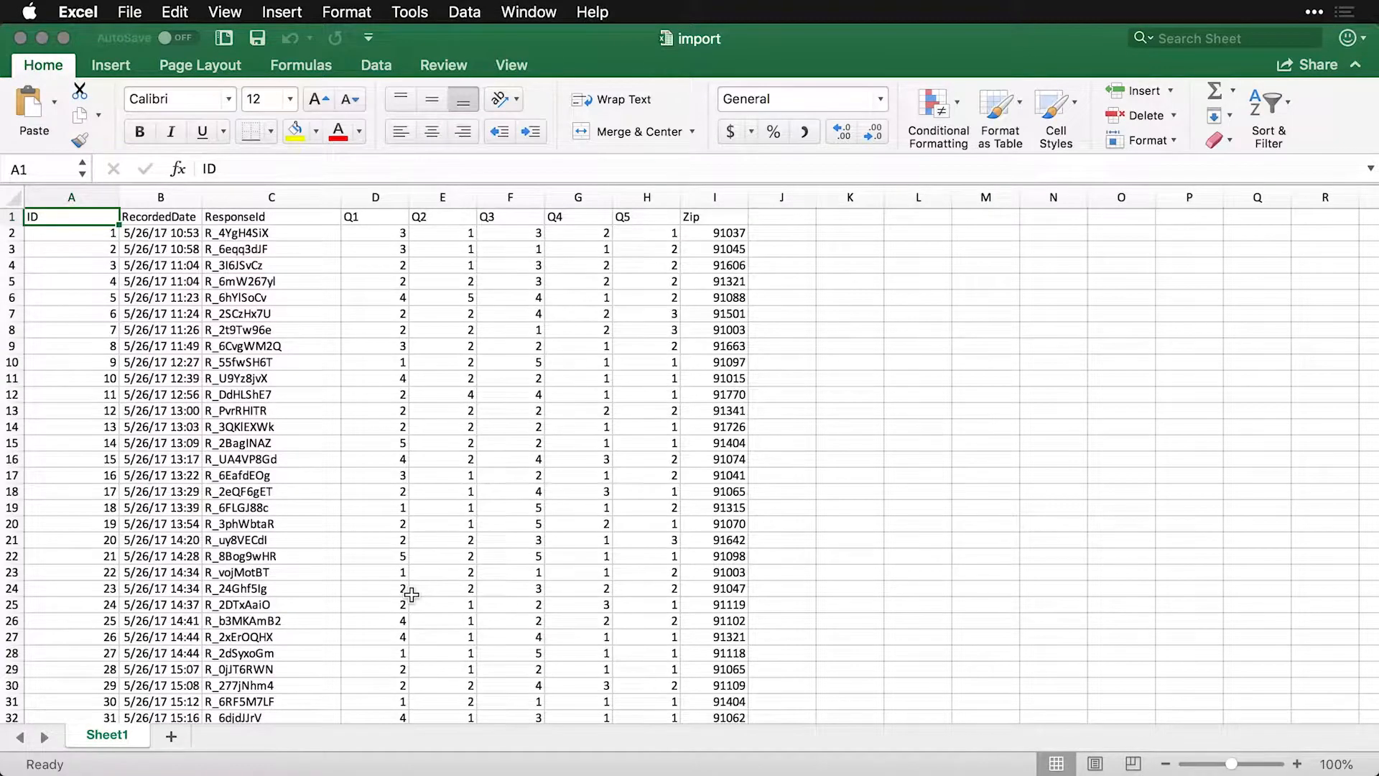
{"action": "key", "text": "super+a"}
{"action": "scroll", "coordinate": [410, 594], "scroll_direction": "down", "scroll_amount": 20}
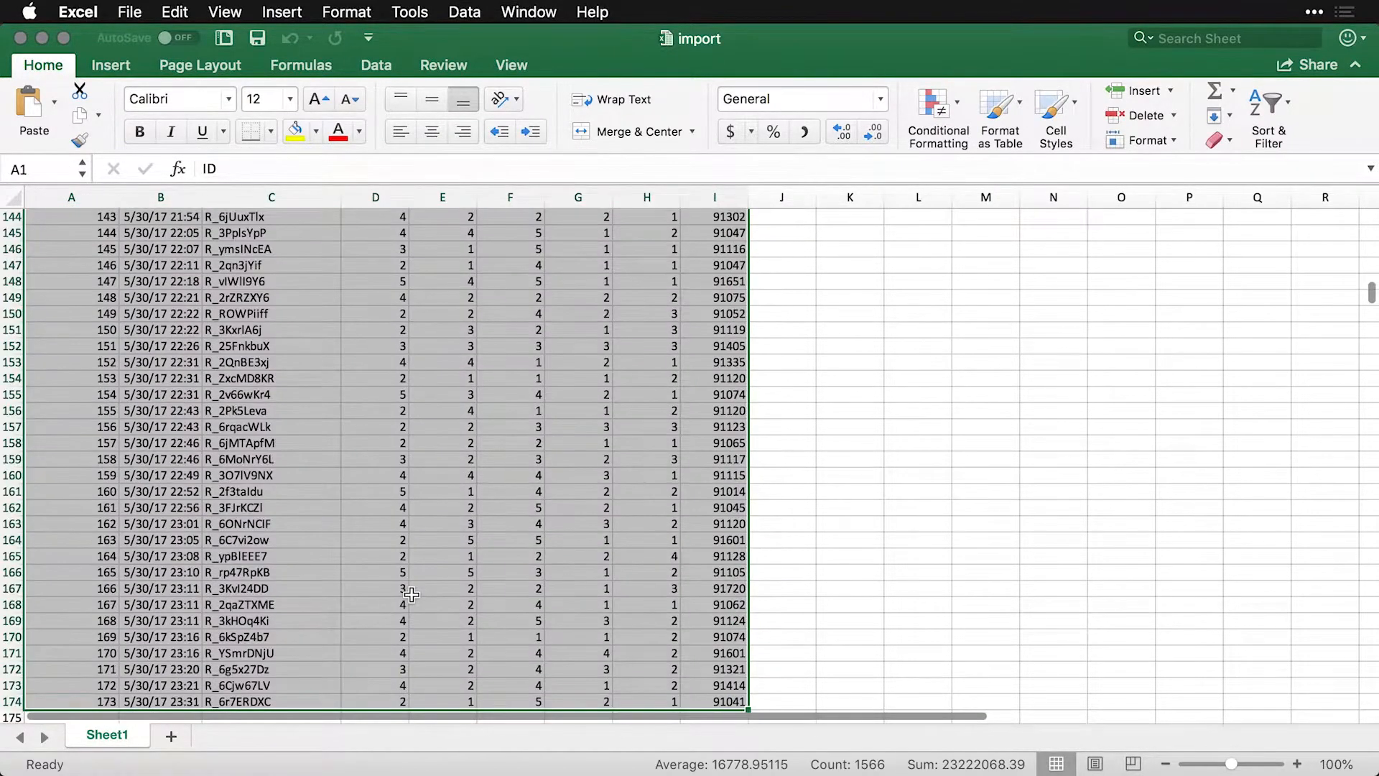
{"action": "key", "text": "super+c"}
{"action": "scroll", "coordinate": [411, 595], "scroll_direction": "up", "scroll_amount": 18}
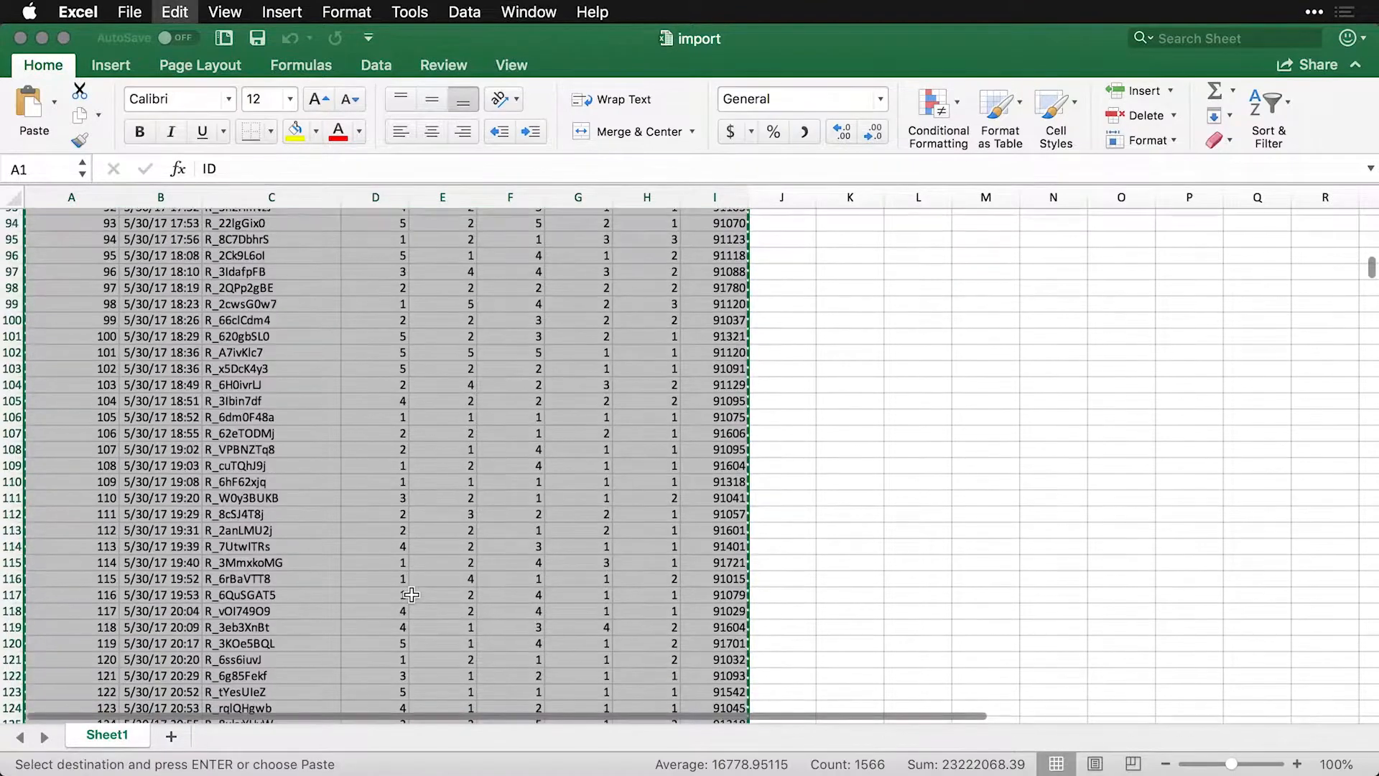
Step: Switch to Chrome and paste the copied survey data into the Paste from Excel sheet, starting at cell A1
{"action": "key", "text": "super+Tab"}
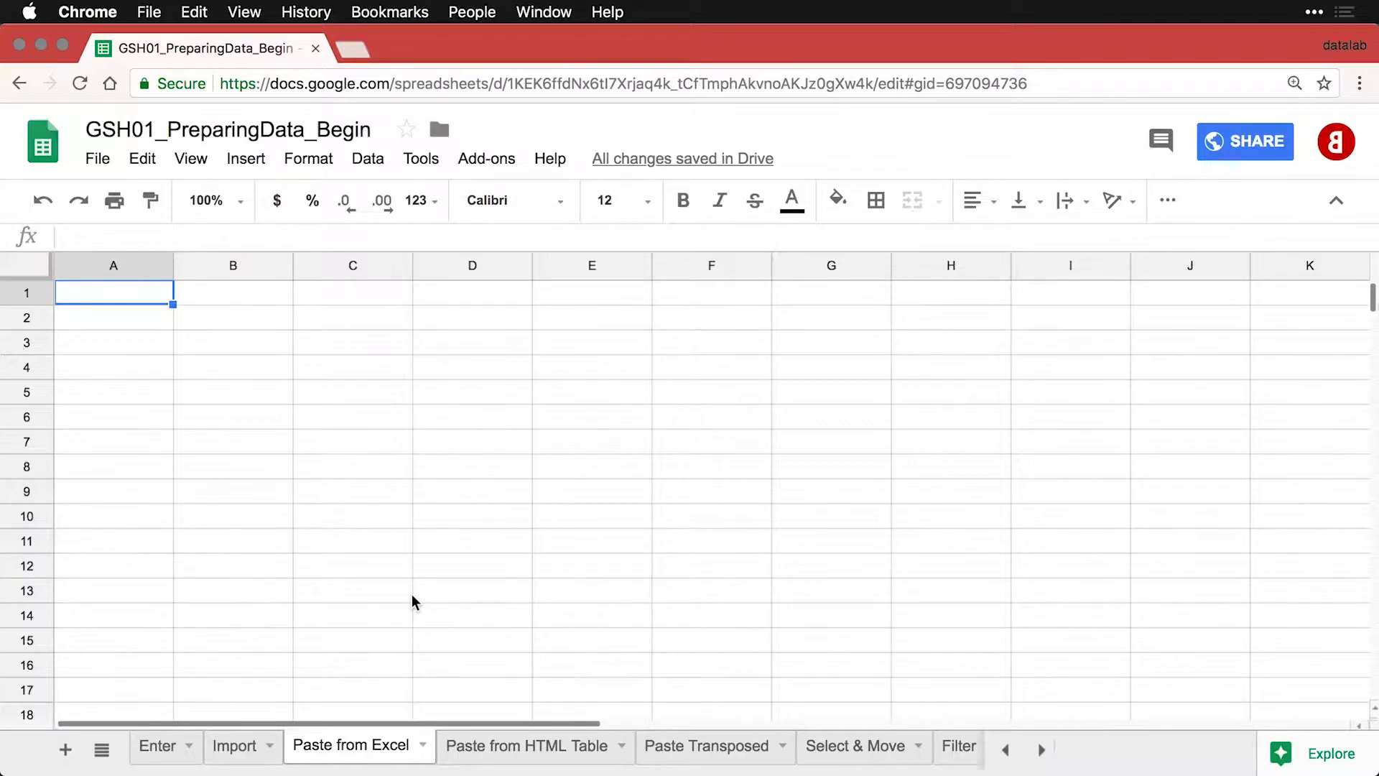
{"action": "key", "text": "super+v"}
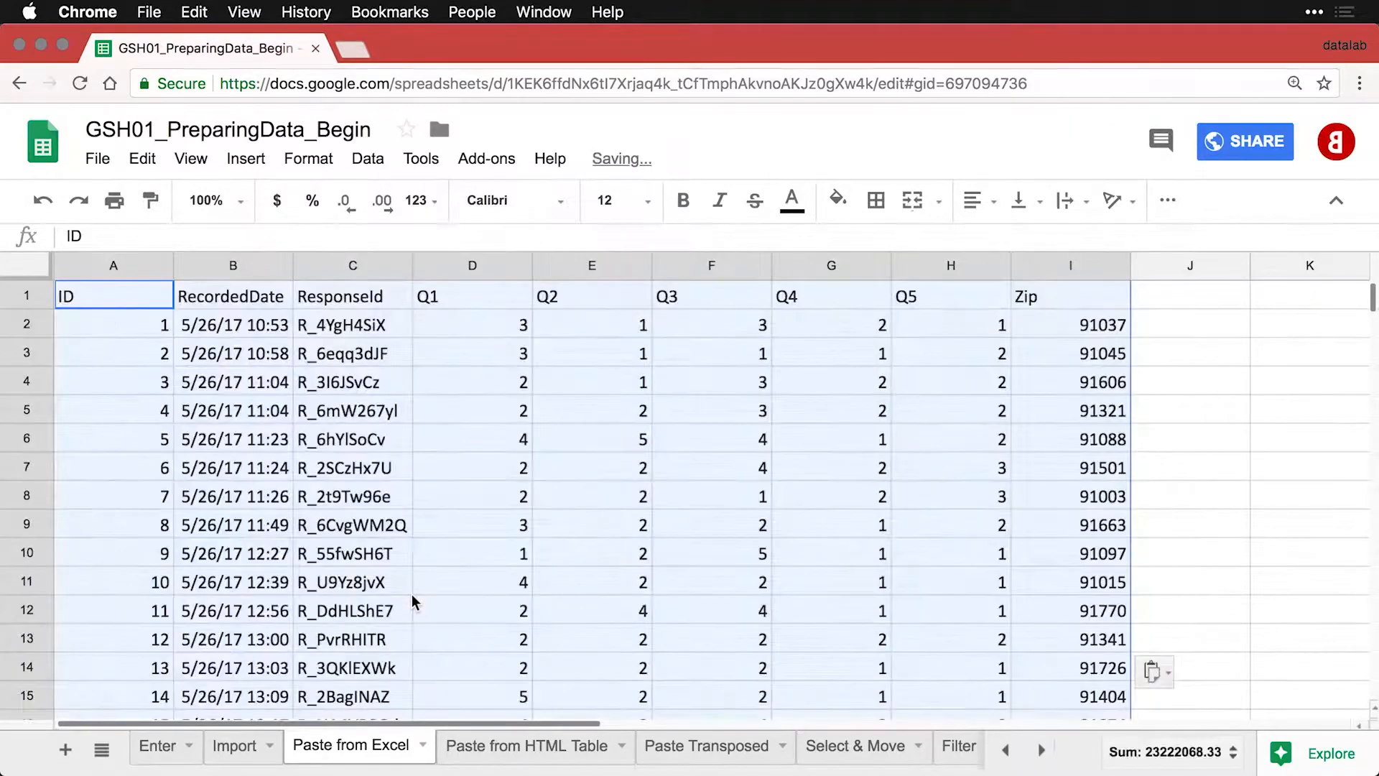
{"action": "left_click", "coordinate": [516, 463]}
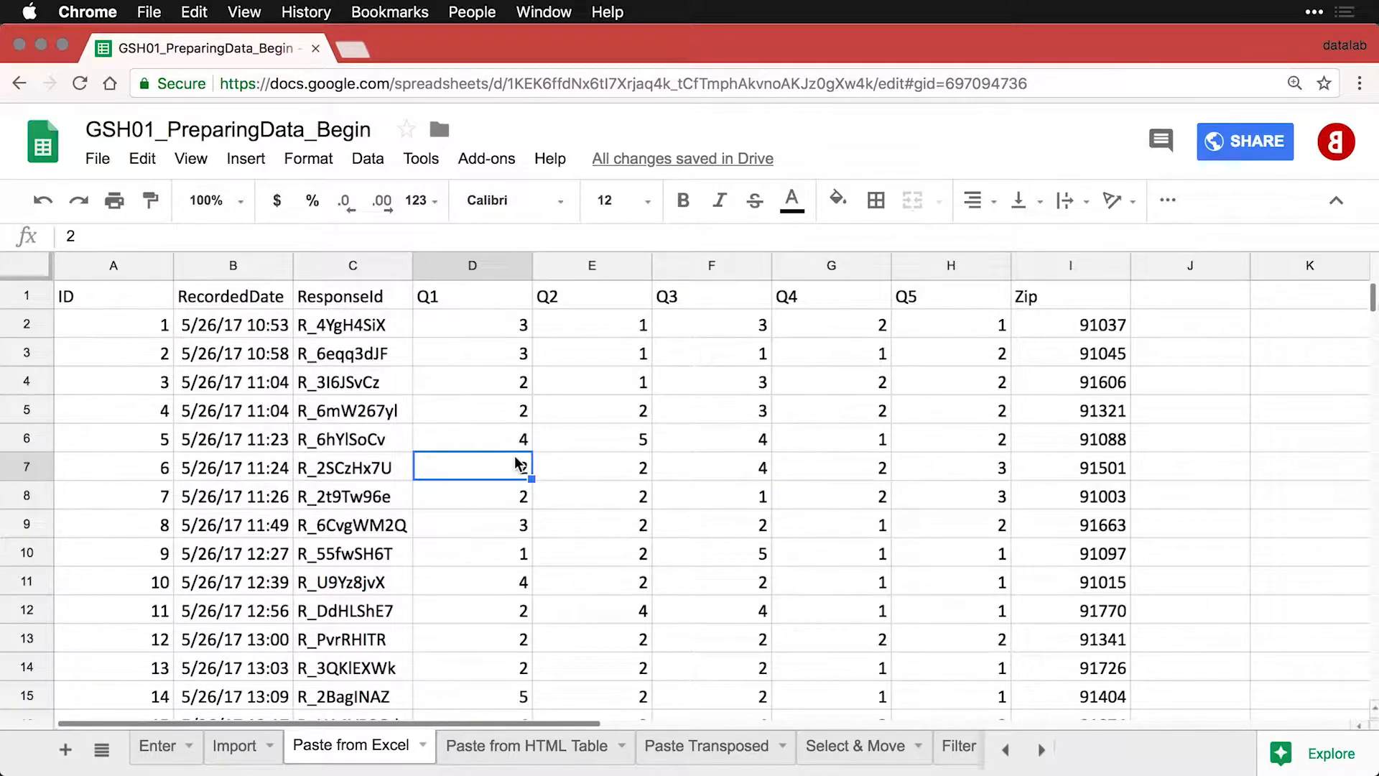
Step: Open the List of Nobel laureates Wikipedia page from the link in cell A1 of the Paste from HTML Table sheet
{"action": "left_click", "coordinate": [538, 751]}
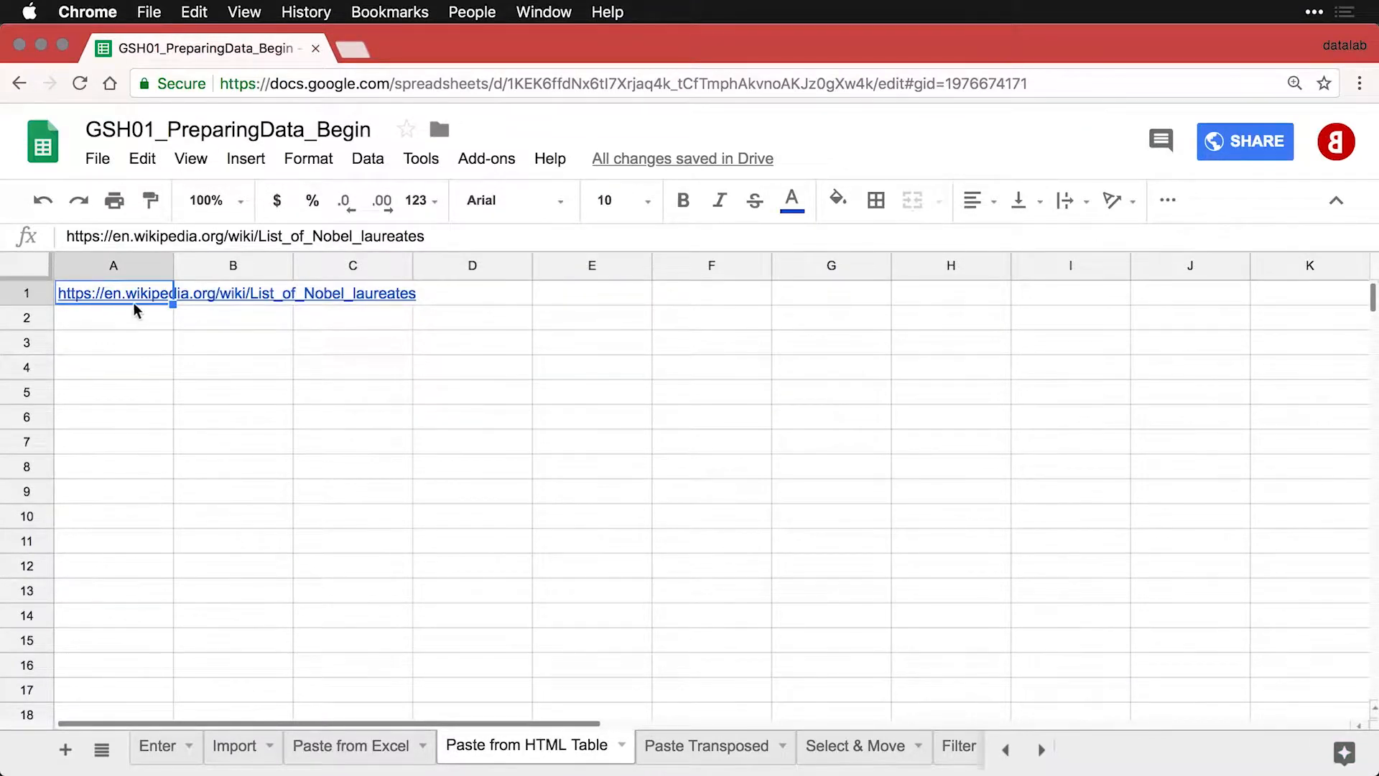
{"action": "mouse_move", "coordinate": [141, 294]}
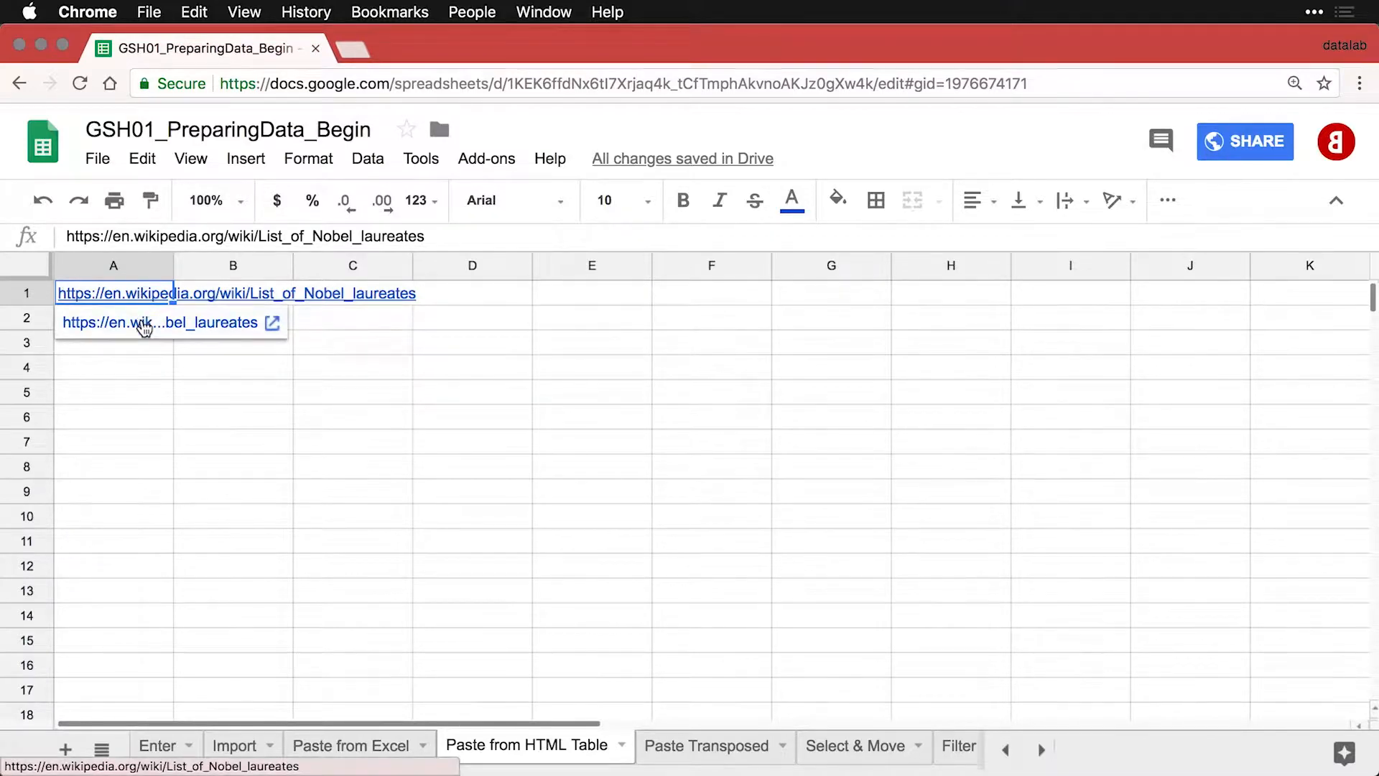
{"action": "left_click", "coordinate": [142, 322]}
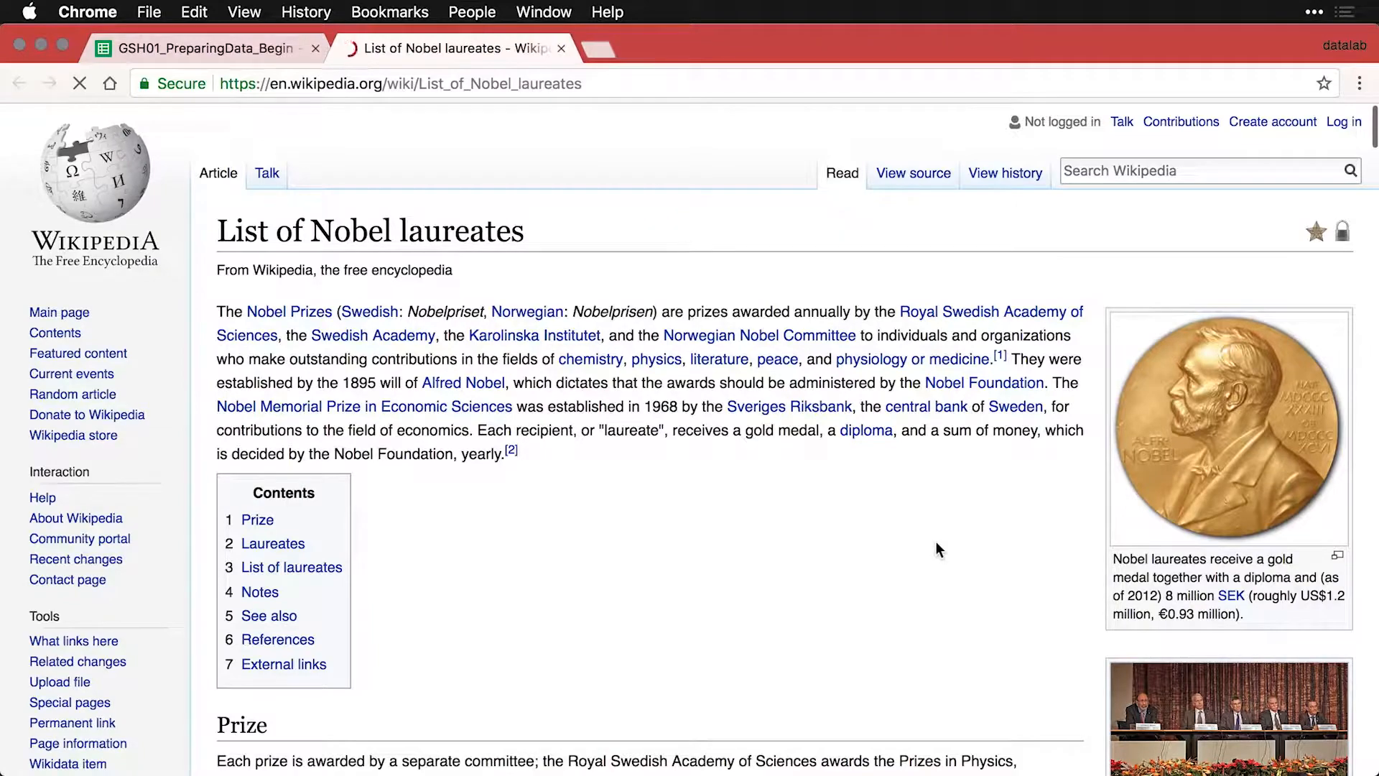
Step: Select and copy the entire List of laureates table, from the 2017 Economics entry back up to the Year heading
{"action": "scroll", "coordinate": [935, 541], "scroll_direction": "down", "scroll_amount": 1}
{"action": "scroll", "coordinate": [938, 549], "scroll_direction": "down", "scroll_amount": 10}
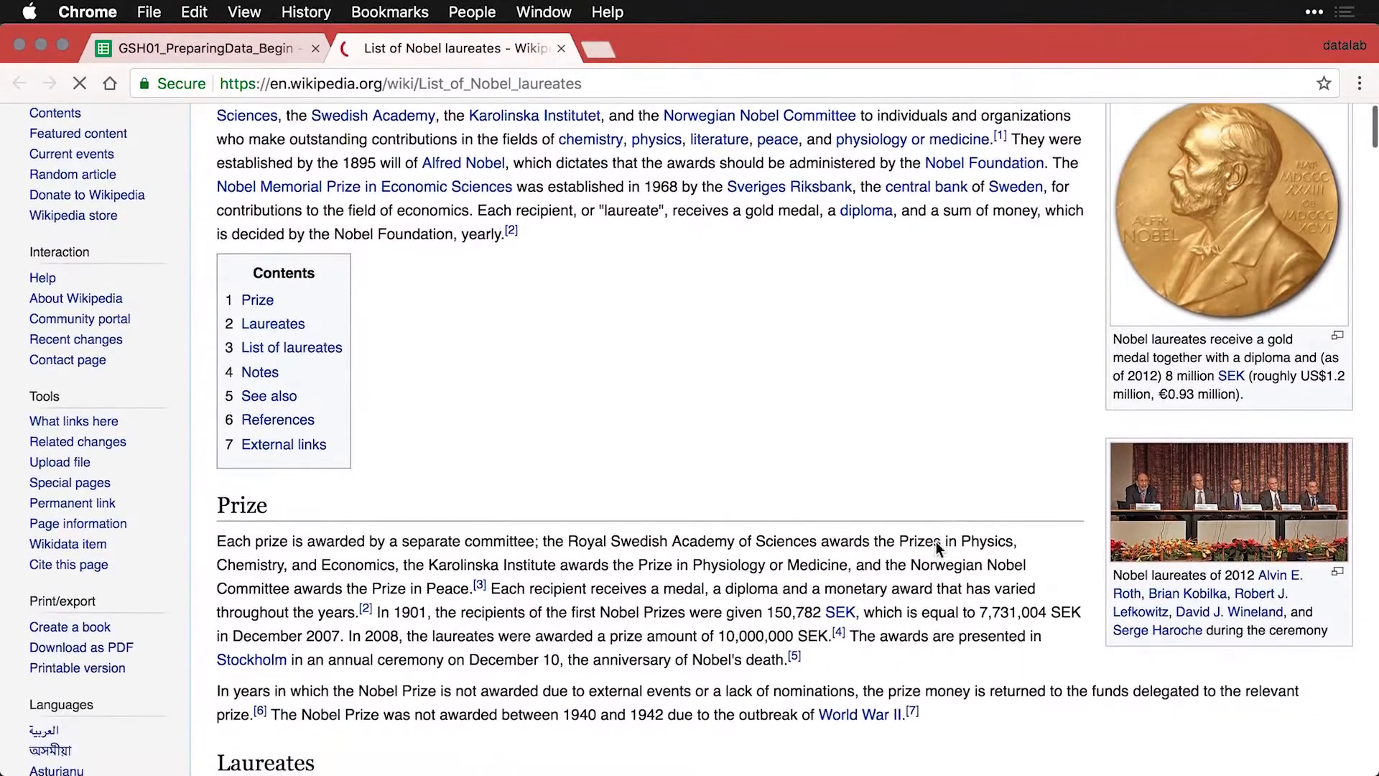
{"action": "scroll", "coordinate": [937, 547], "scroll_direction": "down", "scroll_amount": 9}
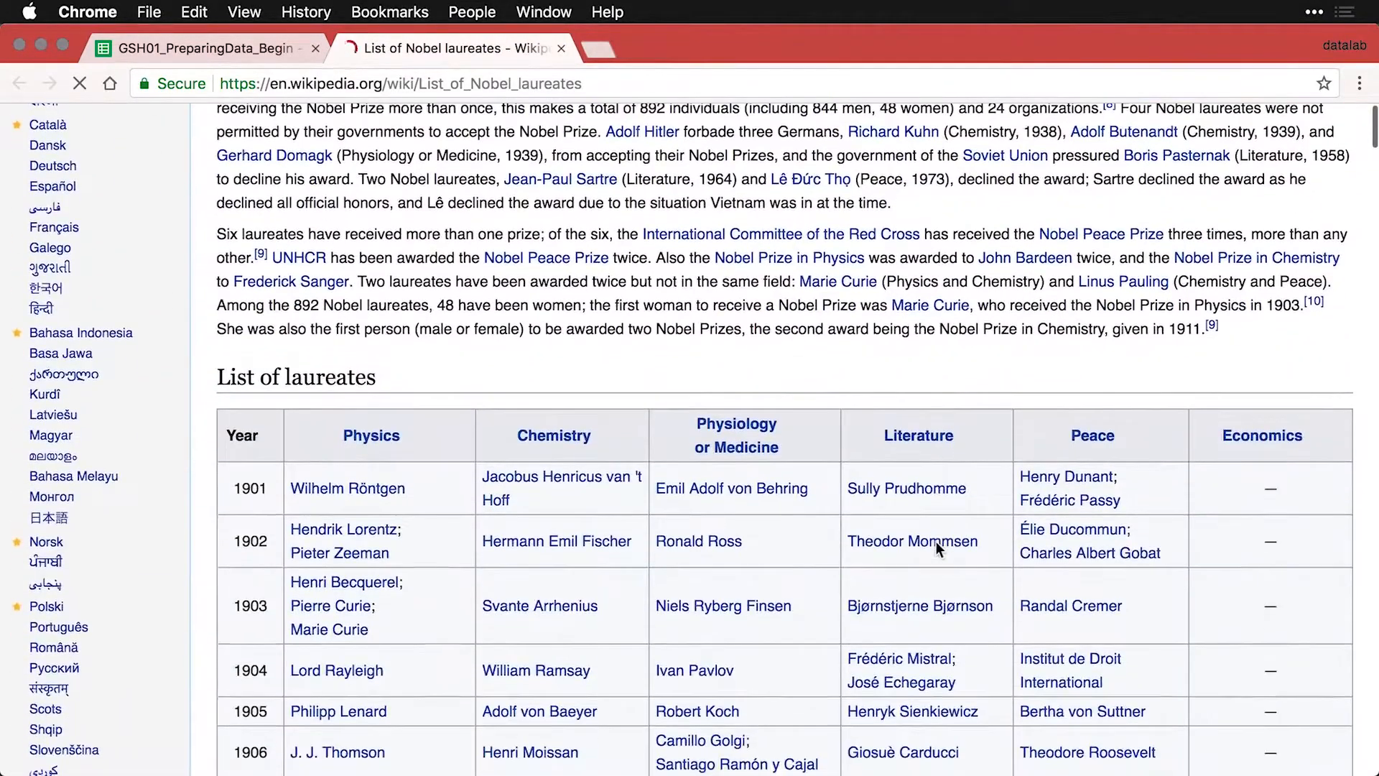
{"action": "scroll", "coordinate": [937, 542], "scroll_direction": "down", "scroll_amount": 2}
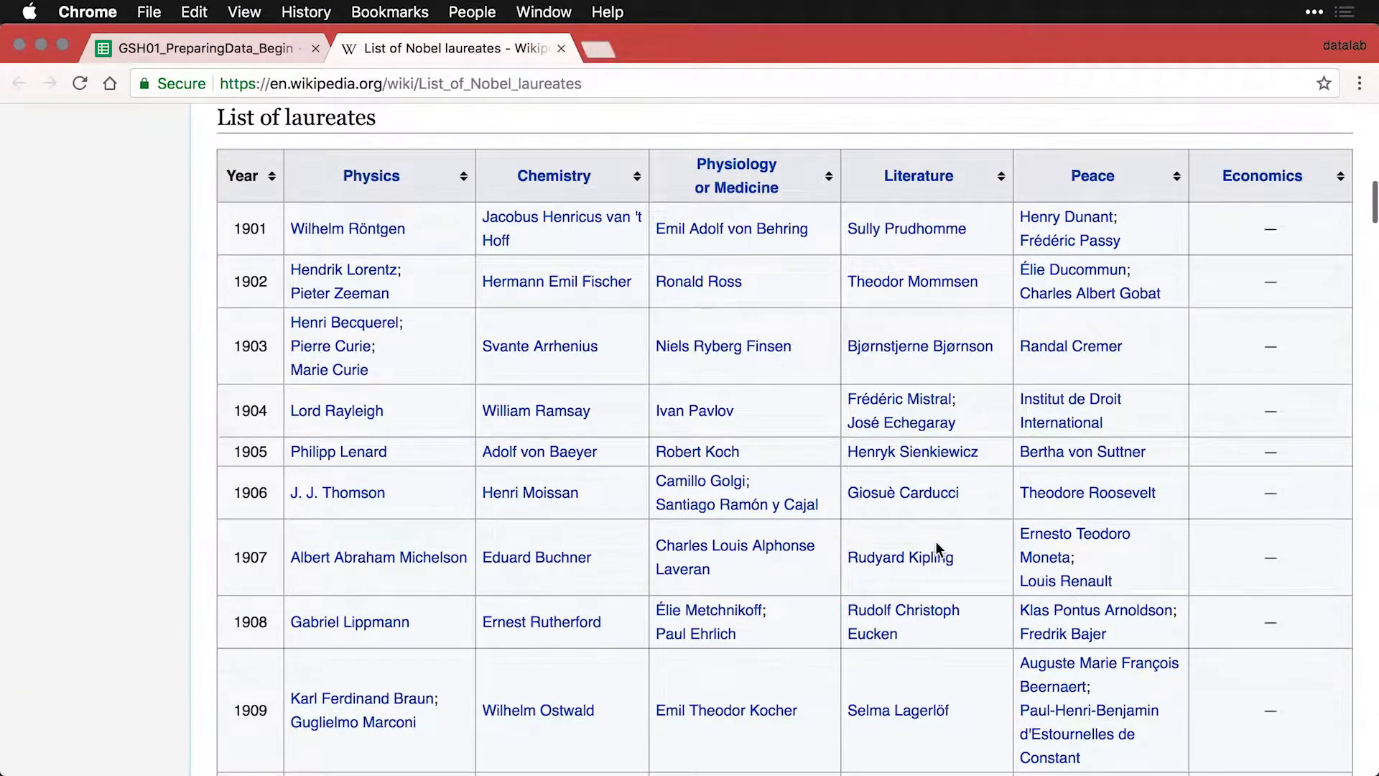
{"action": "scroll", "coordinate": [935, 541], "scroll_direction": "down", "scroll_amount": 13}
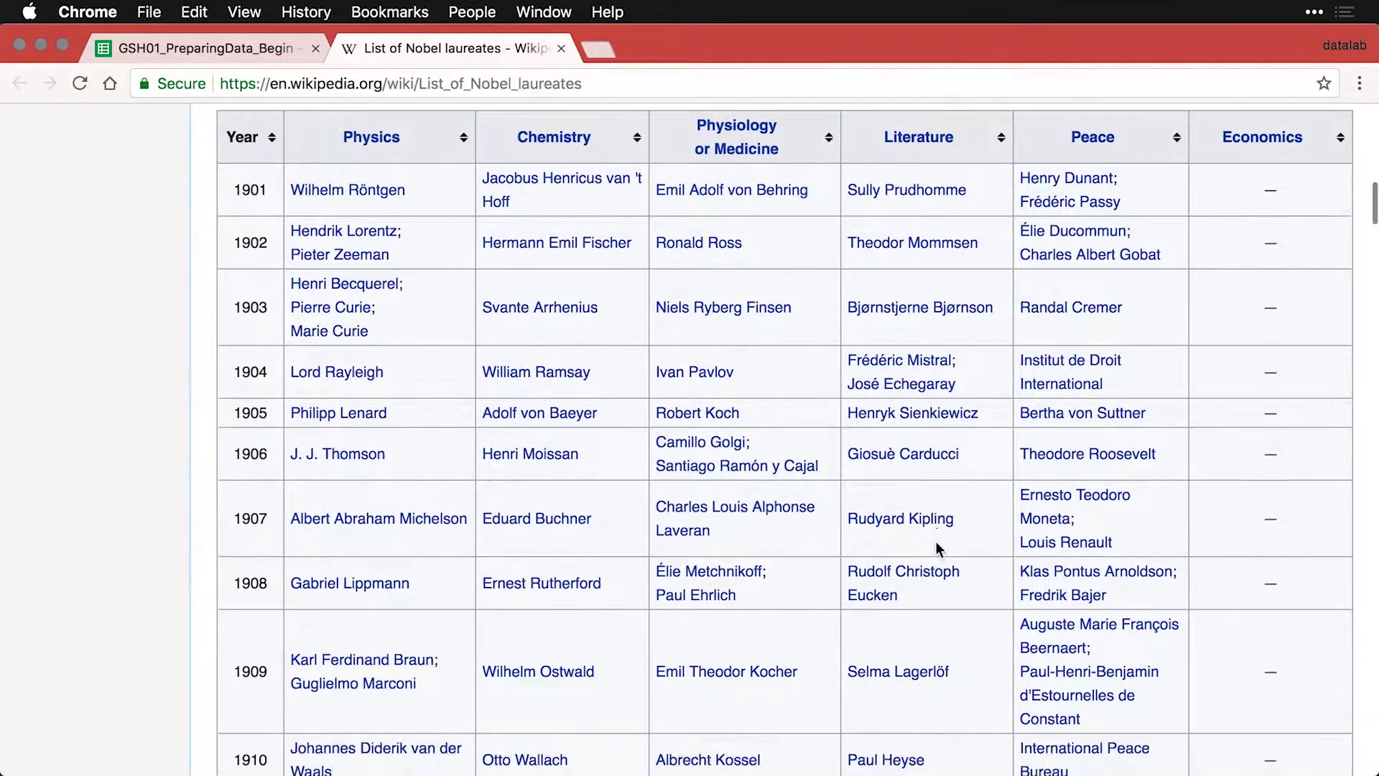
{"action": "scroll", "coordinate": [935, 541], "scroll_direction": "down", "scroll_amount": 20}
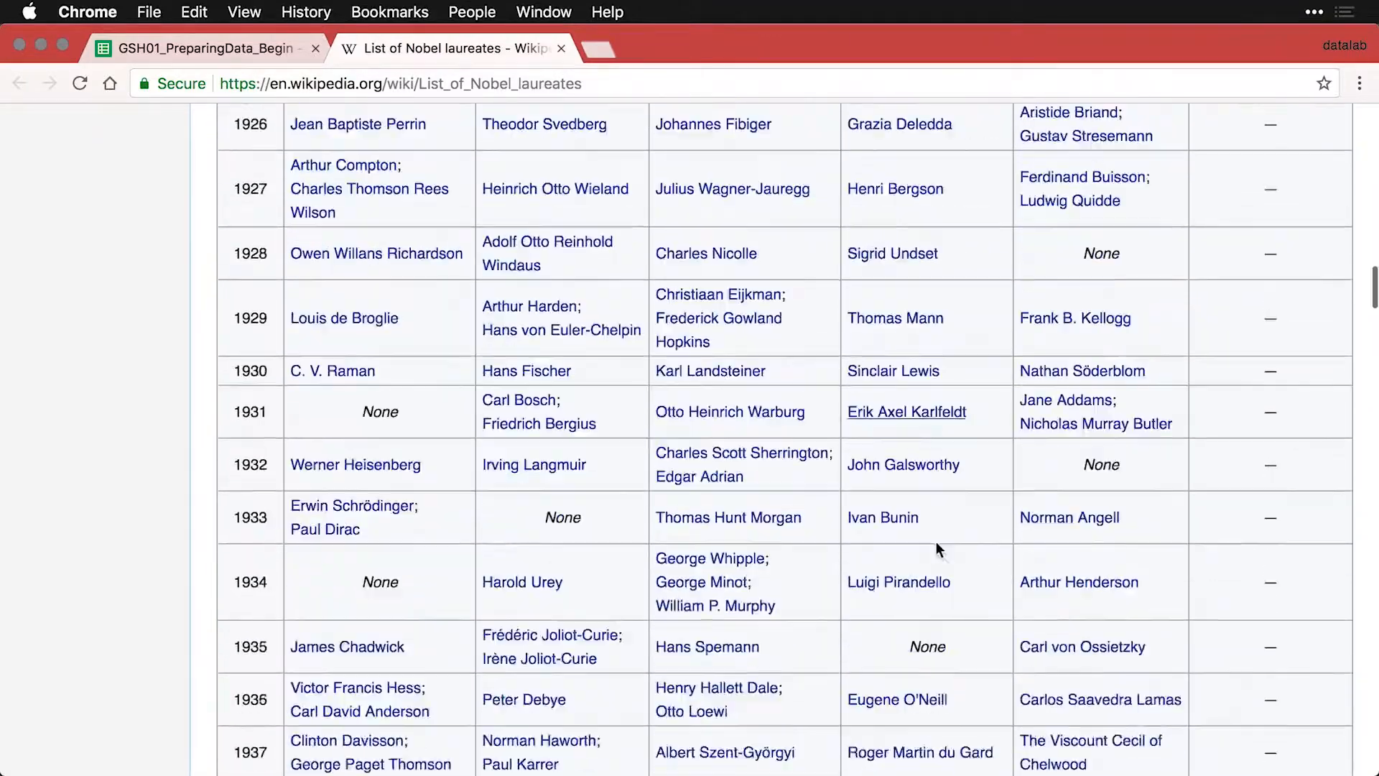
{"action": "scroll", "coordinate": [936, 549], "scroll_direction": "down", "scroll_amount": 20}
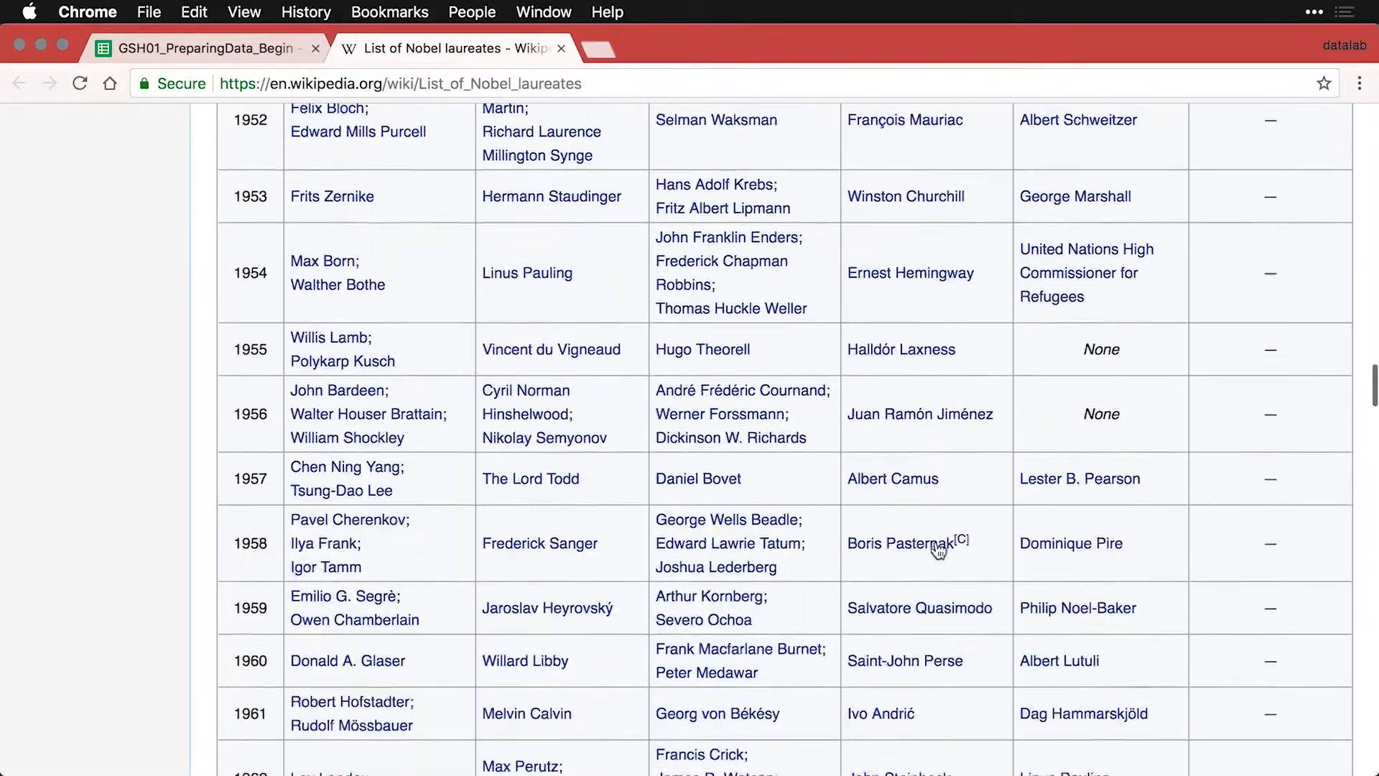
{"action": "scroll", "coordinate": [937, 543], "scroll_direction": "down", "scroll_amount": 20}
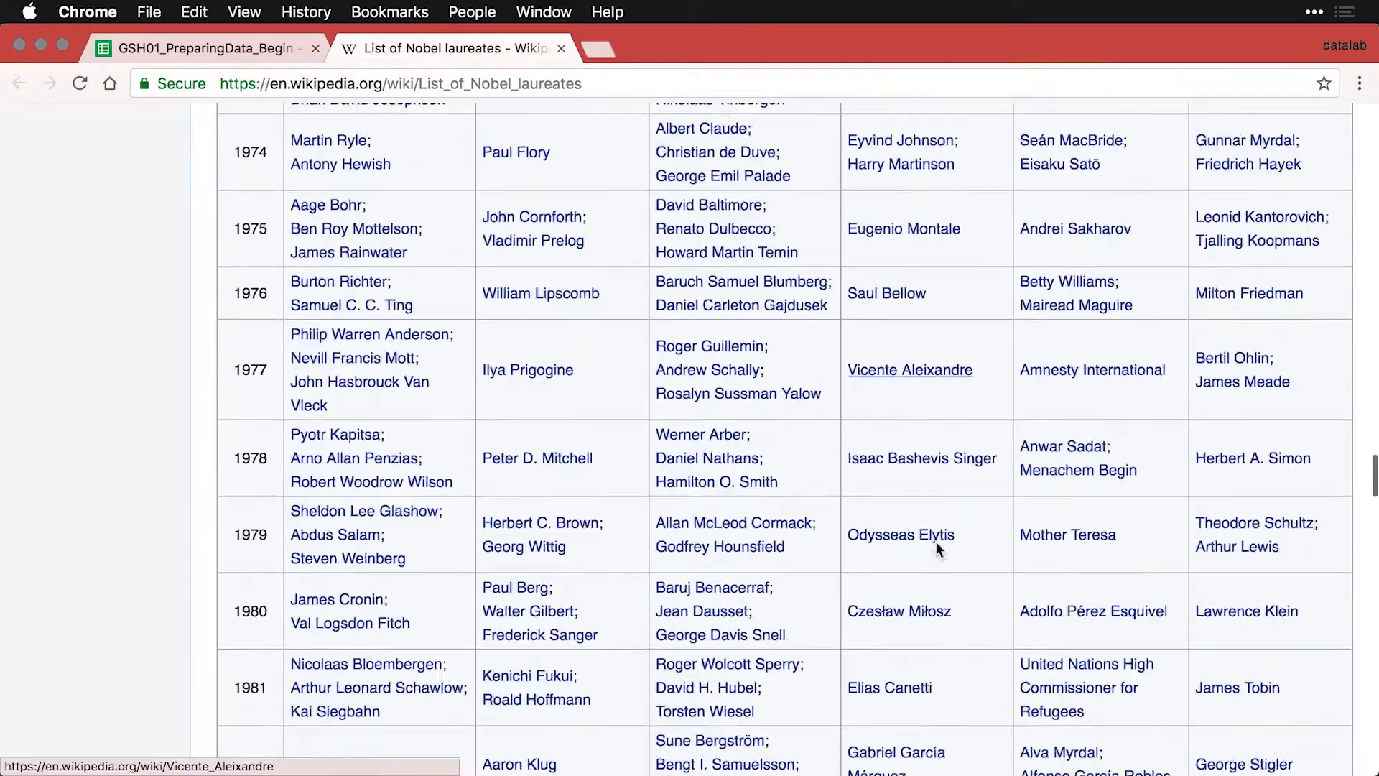
{"action": "scroll", "coordinate": [937, 541], "scroll_direction": "down", "scroll_amount": 18}
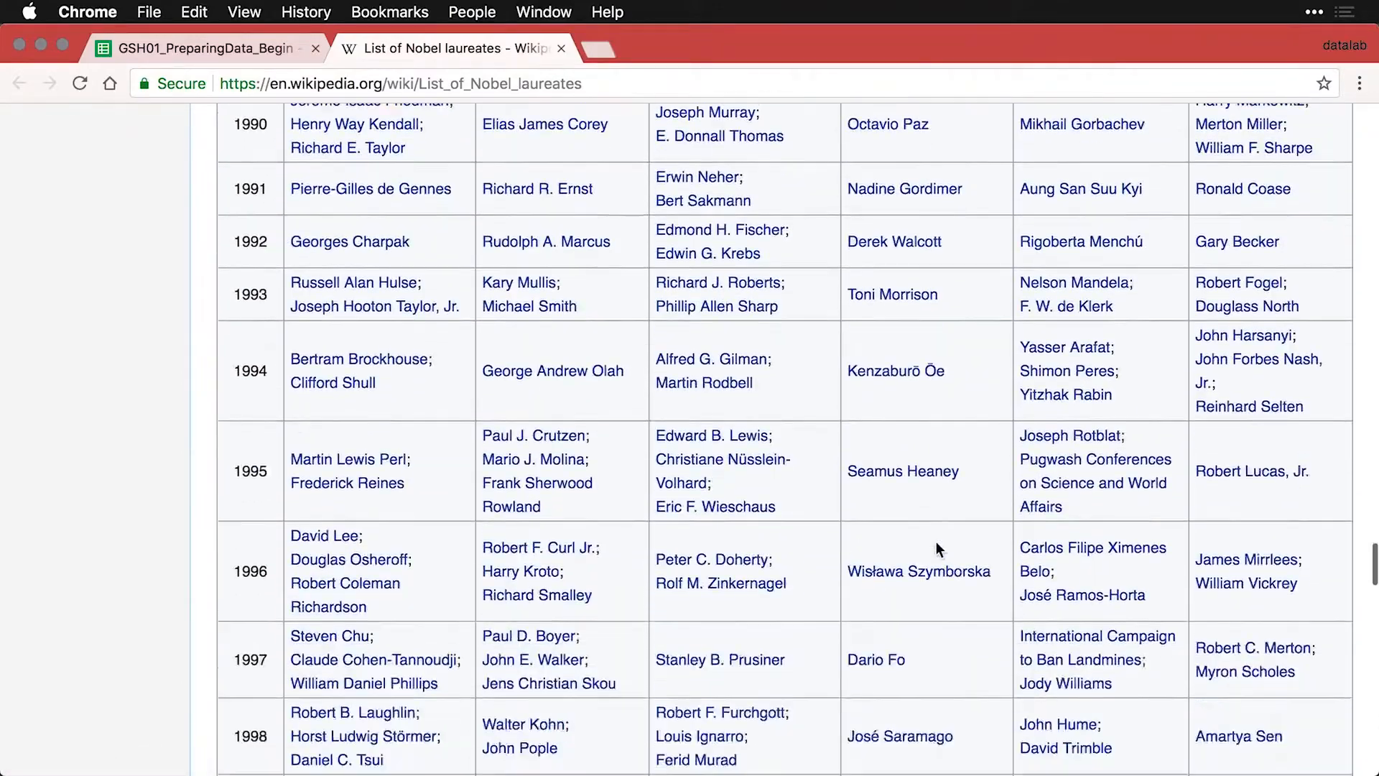
{"action": "scroll", "coordinate": [936, 541], "scroll_direction": "down", "scroll_amount": 19}
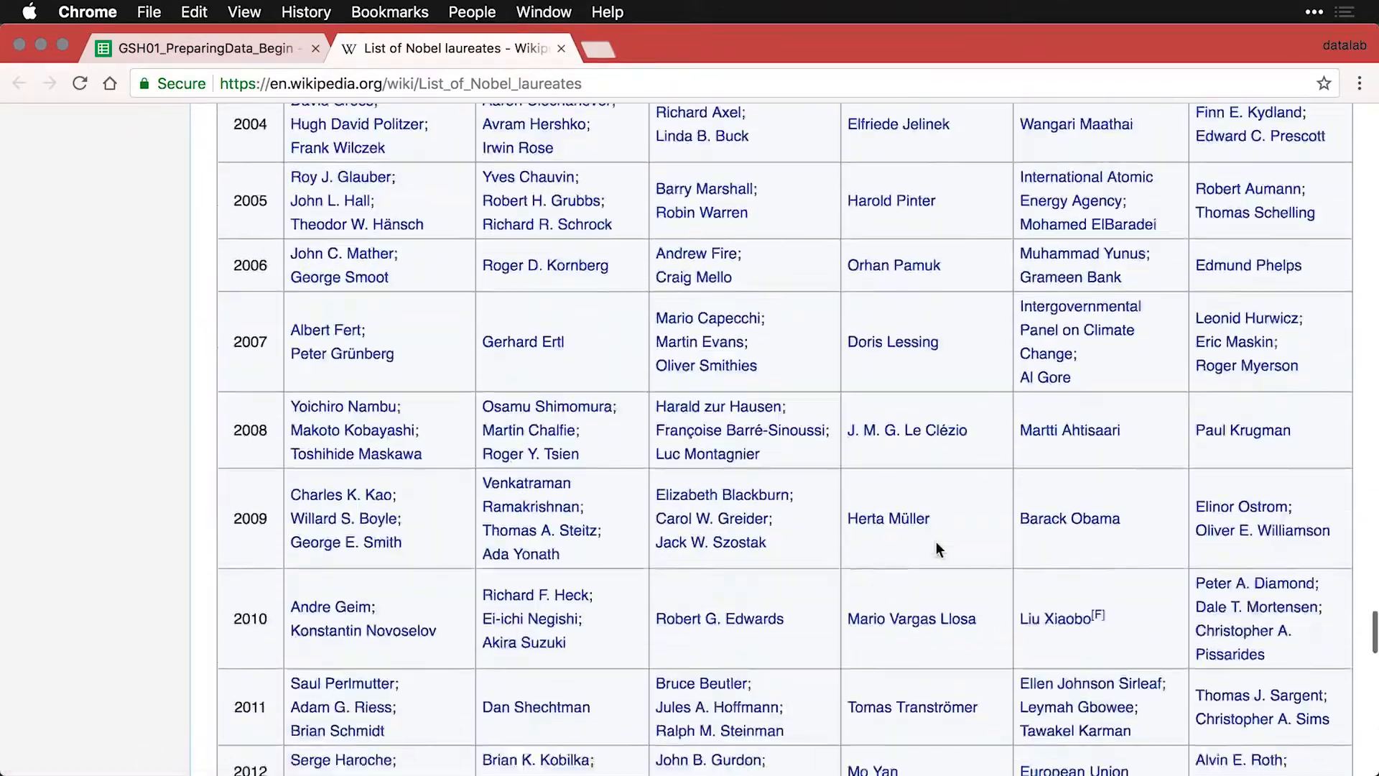
{"action": "scroll", "coordinate": [935, 548], "scroll_direction": "down", "scroll_amount": 1}
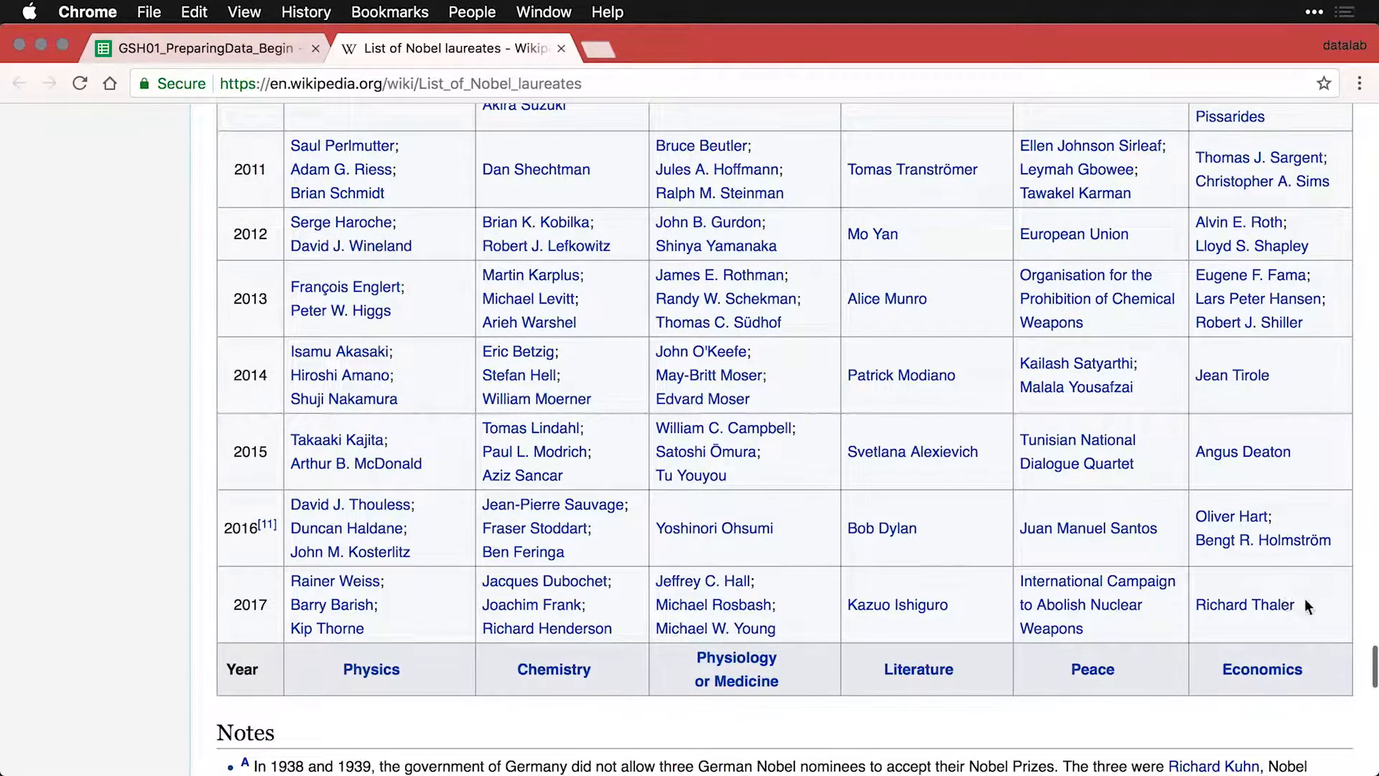
{"action": "left_click_drag", "start_coordinate": [1310, 609], "coordinate": [231, 159]}
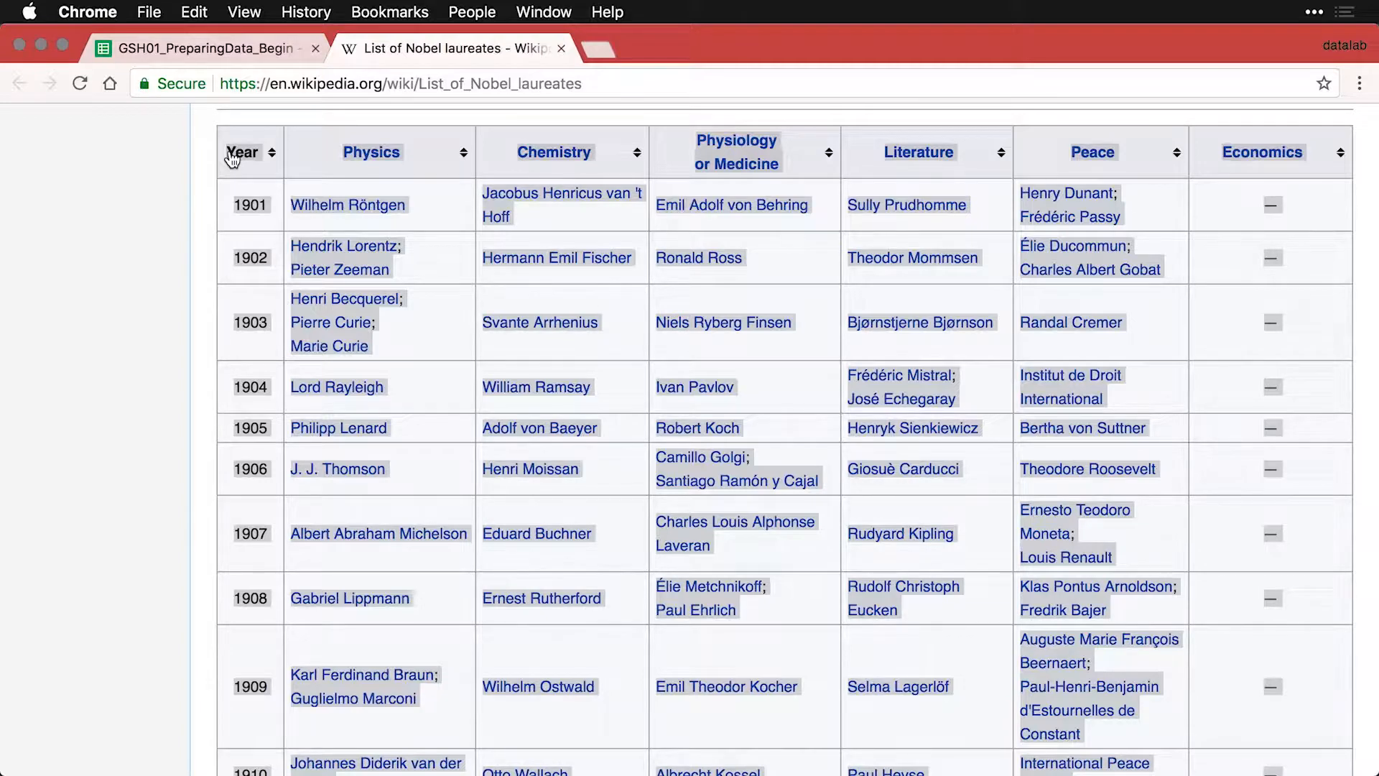
Step: Return to the GSH01_PreparingData_Begin spreadsheet and paste the copied laureates table starting at cell A2
{"action": "left_click", "coordinate": [214, 49]}
{"action": "left_click", "coordinate": [140, 322]}
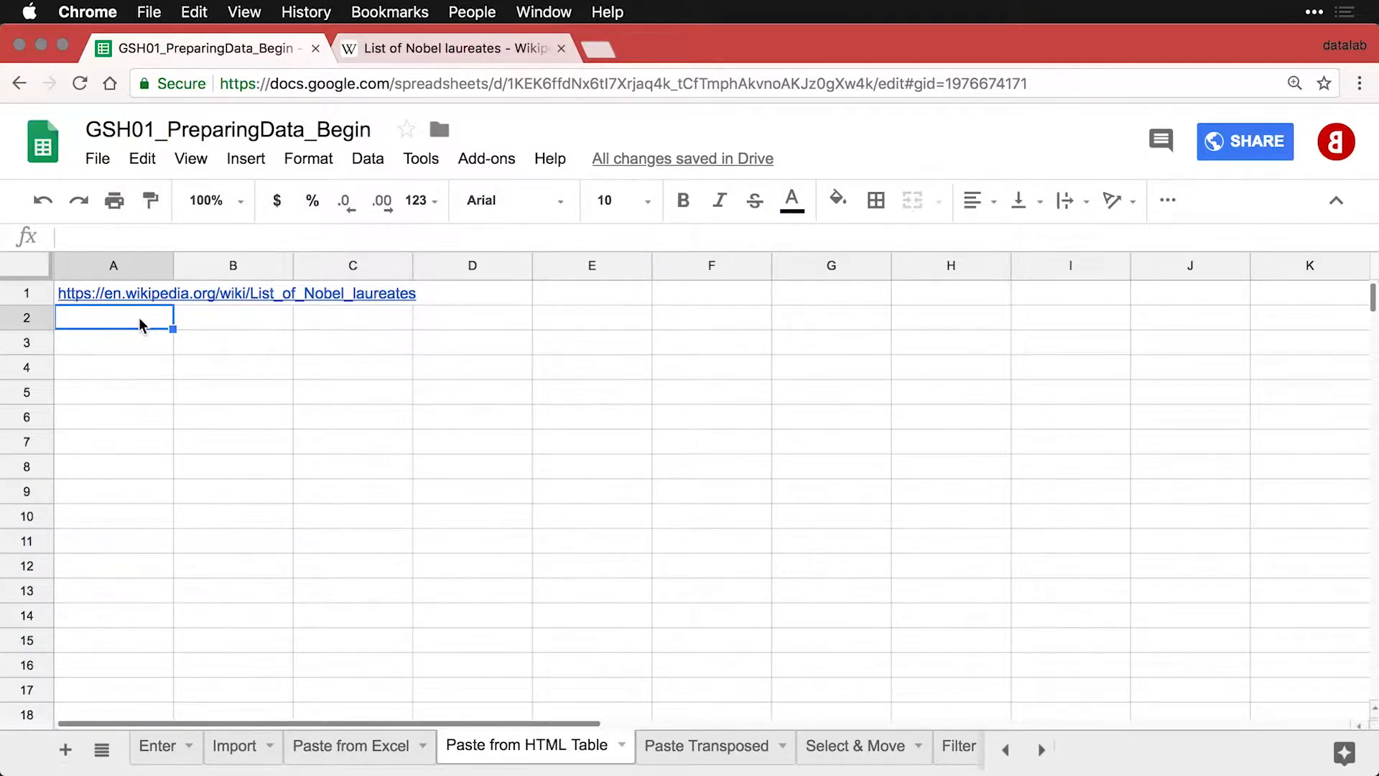
{"action": "key", "text": "super+v"}
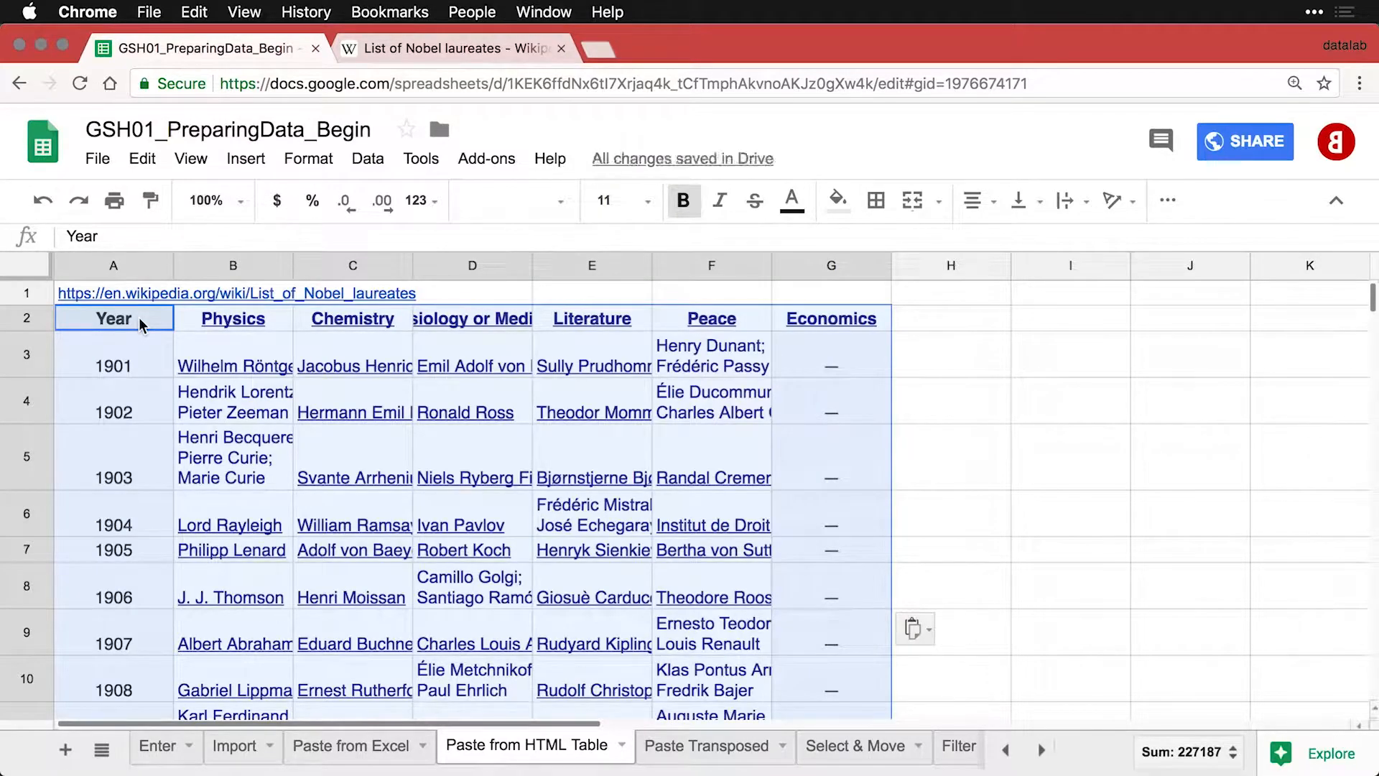
Step: Convert the pasted laureates table to values only, dropping its links and web formatting
{"action": "mouse_move", "coordinate": [219, 368]}
{"action": "left_click", "coordinate": [922, 628]}
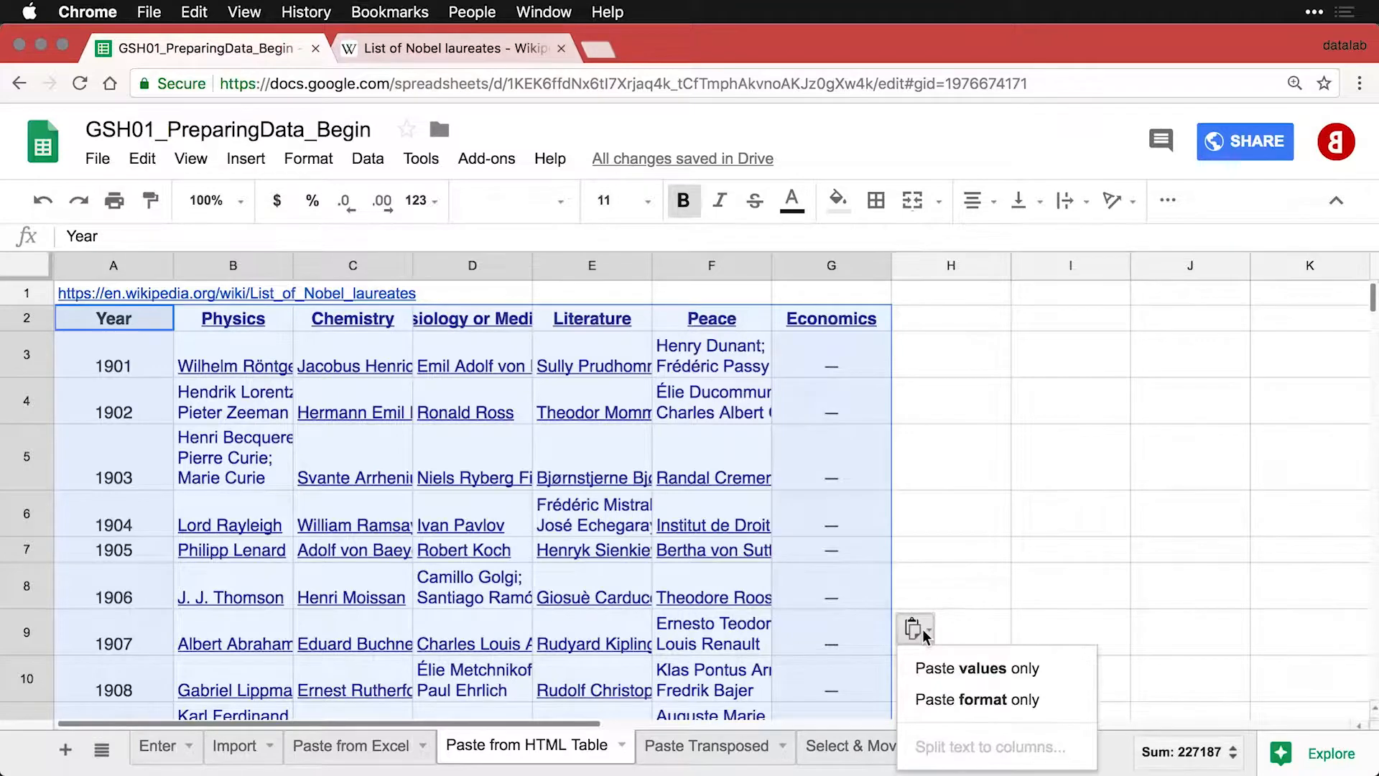
{"action": "left_click", "coordinate": [965, 673]}
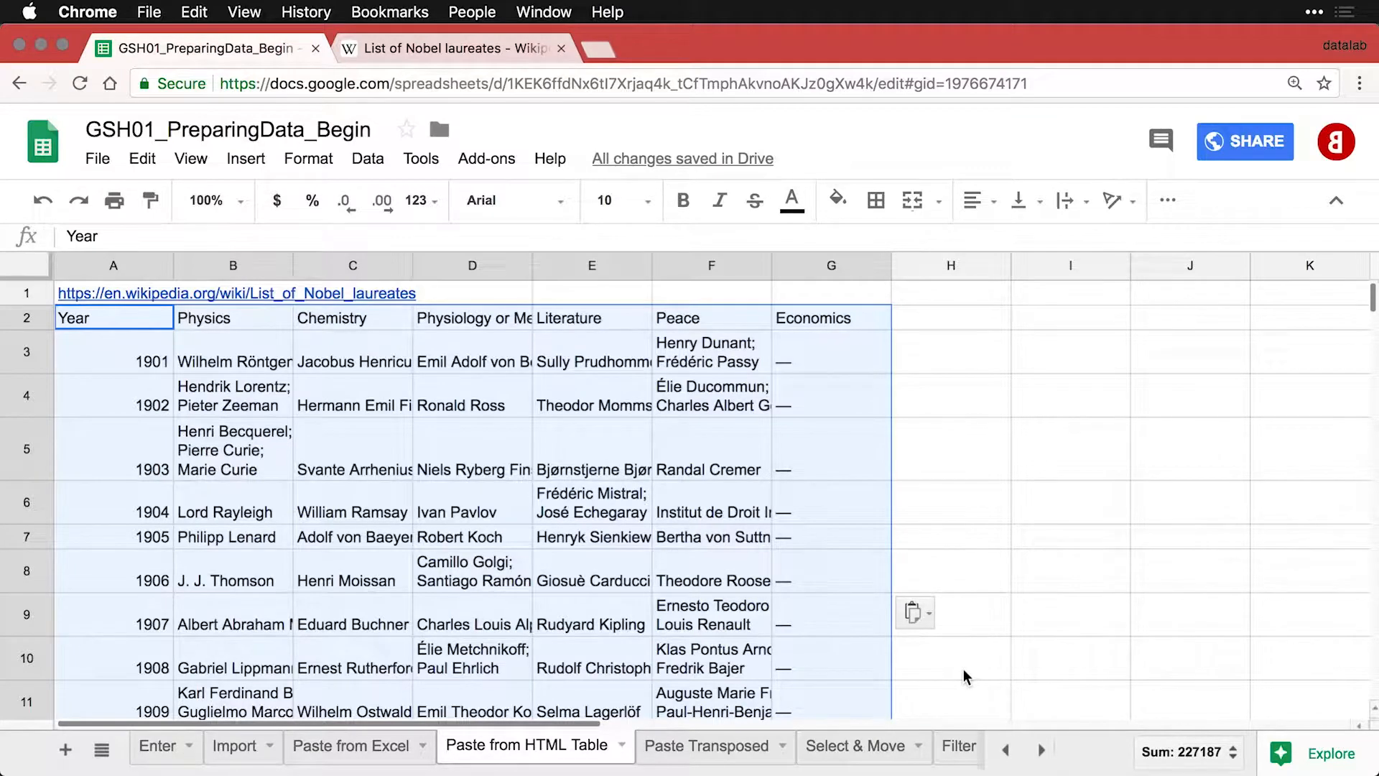
Step: Delete row 1, which holds the Wikipedia link, from the Paste from HTML Table sheet
{"action": "left_click", "coordinate": [29, 293]}
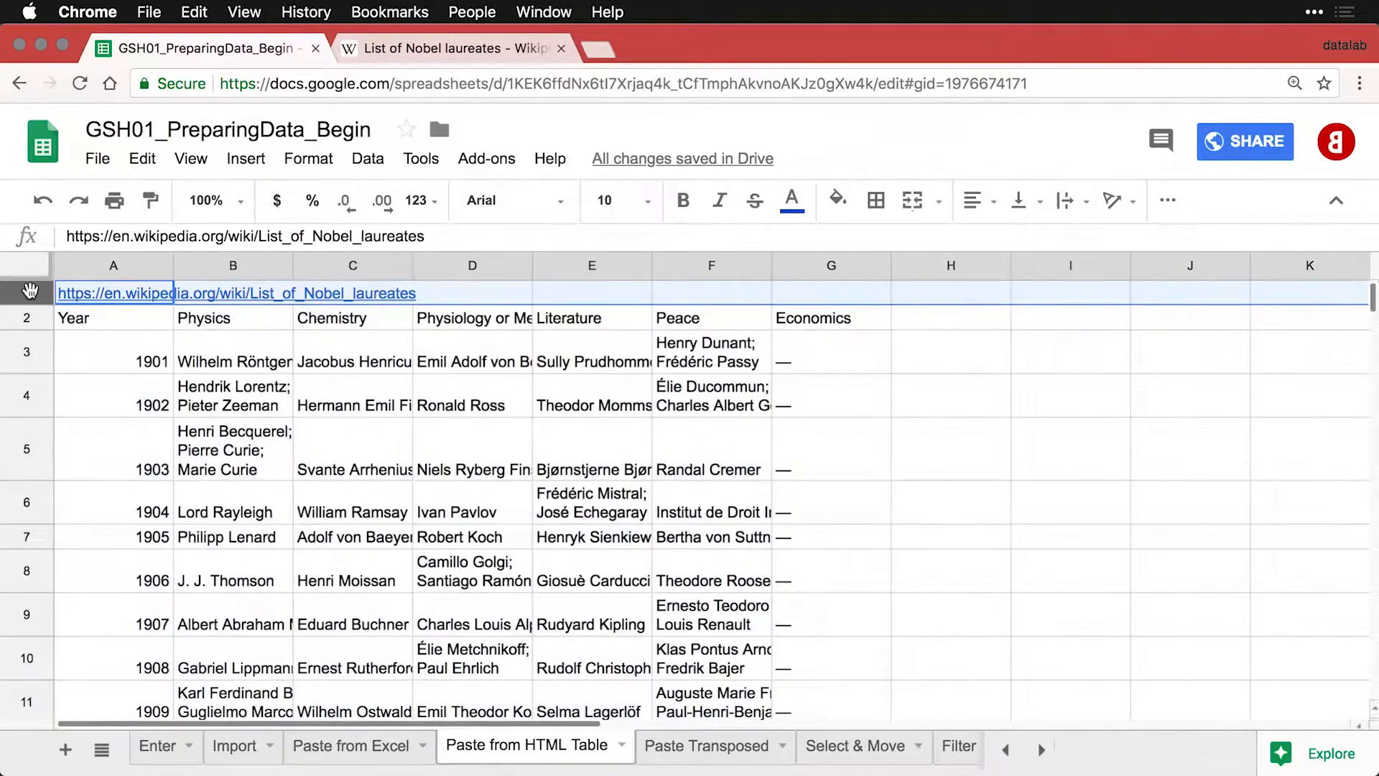
{"action": "right_click", "coordinate": [30, 291]}
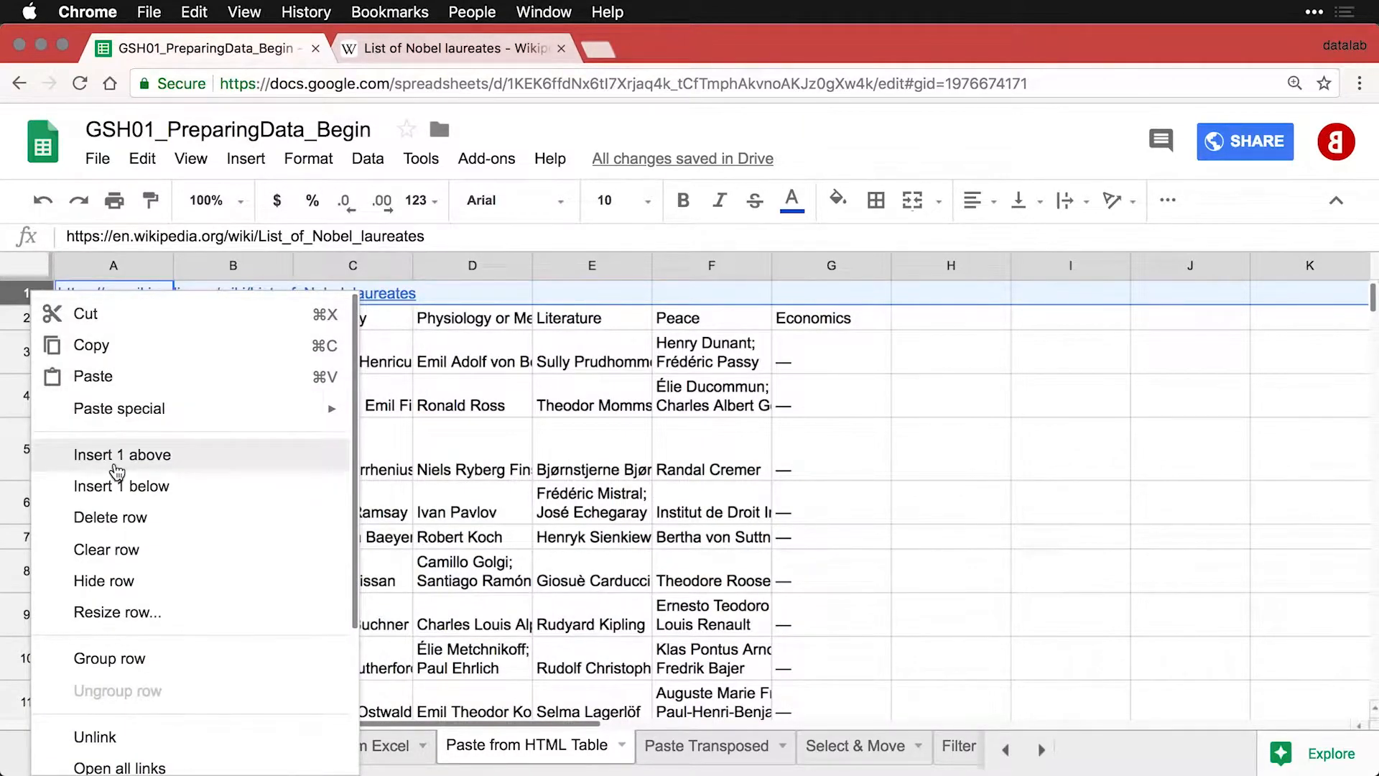
{"action": "left_click", "coordinate": [114, 517]}
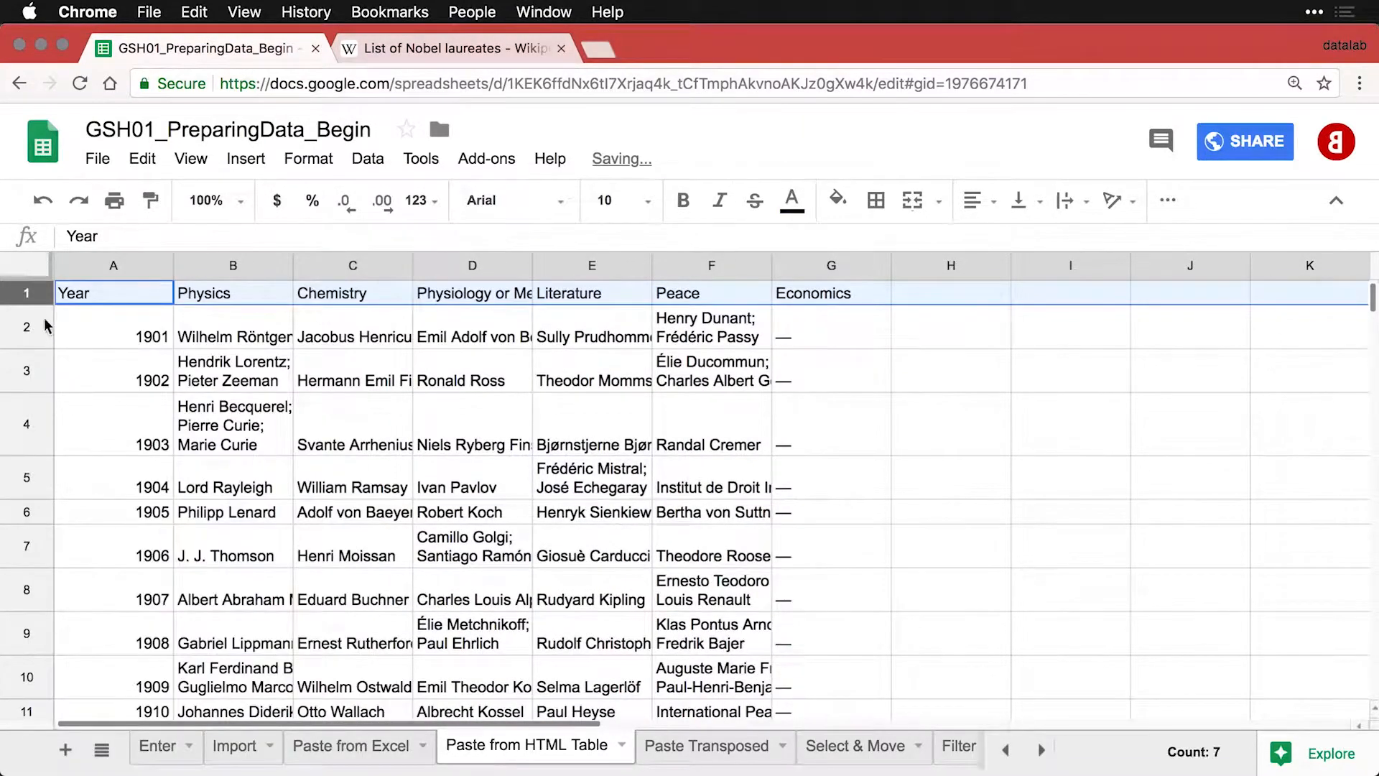
Step: Freeze the header row with the Year and prize category headings and make its text bold
{"action": "left_click_drag", "start_coordinate": [27, 279], "coordinate": [27, 300]}
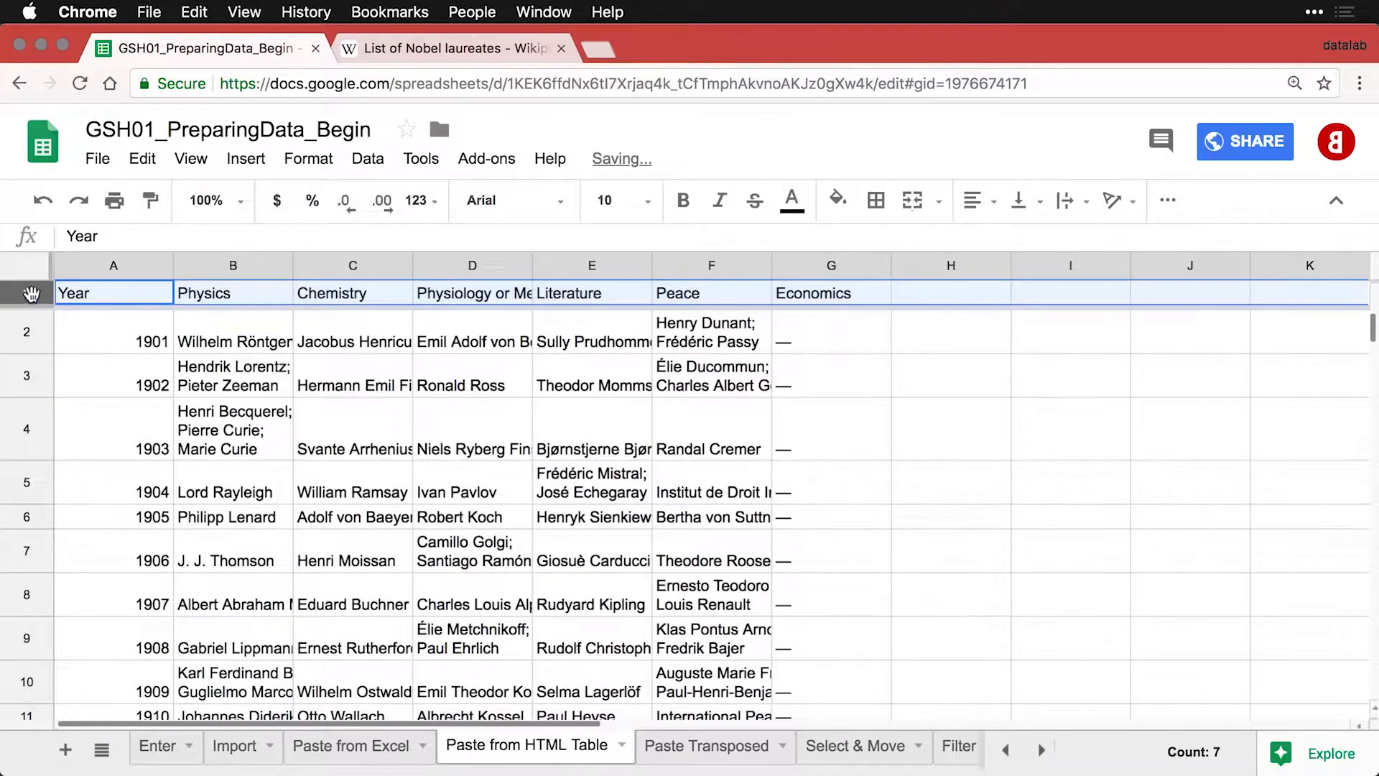
{"action": "key", "text": "super+b"}
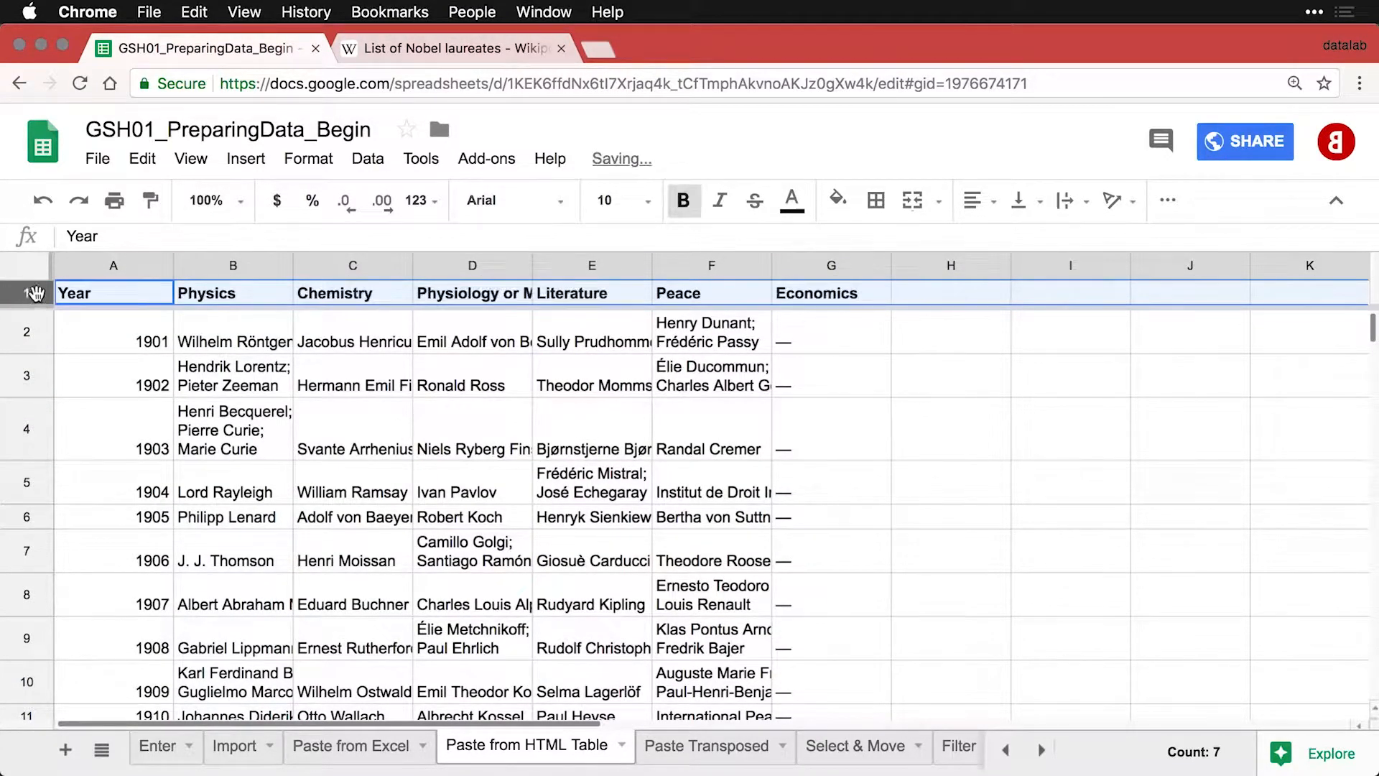
Step: Fit the widths of columns A through G to their contents and check the columns across the sheet
{"action": "left_click_drag", "start_coordinate": [110, 265], "coordinate": [797, 286]}
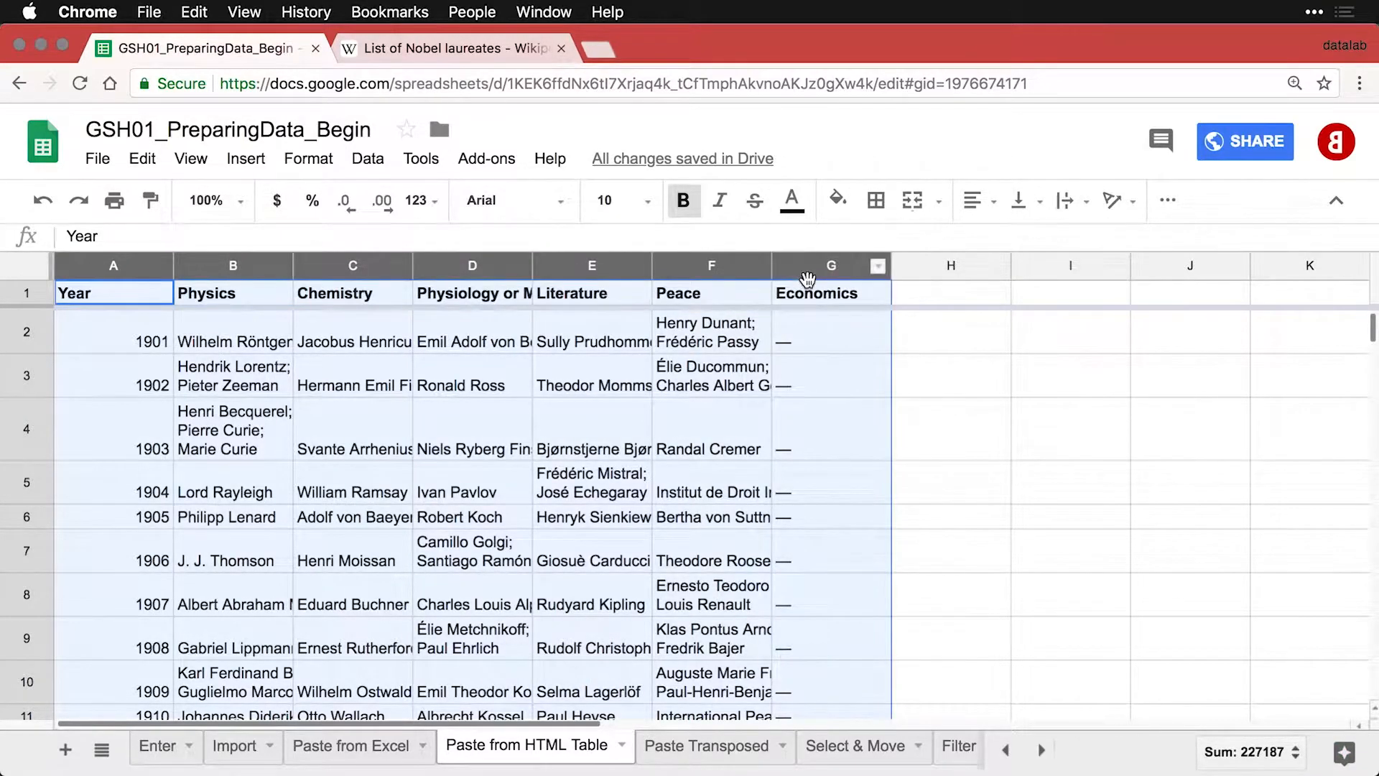
{"action": "double_click", "coordinate": [893, 266]}
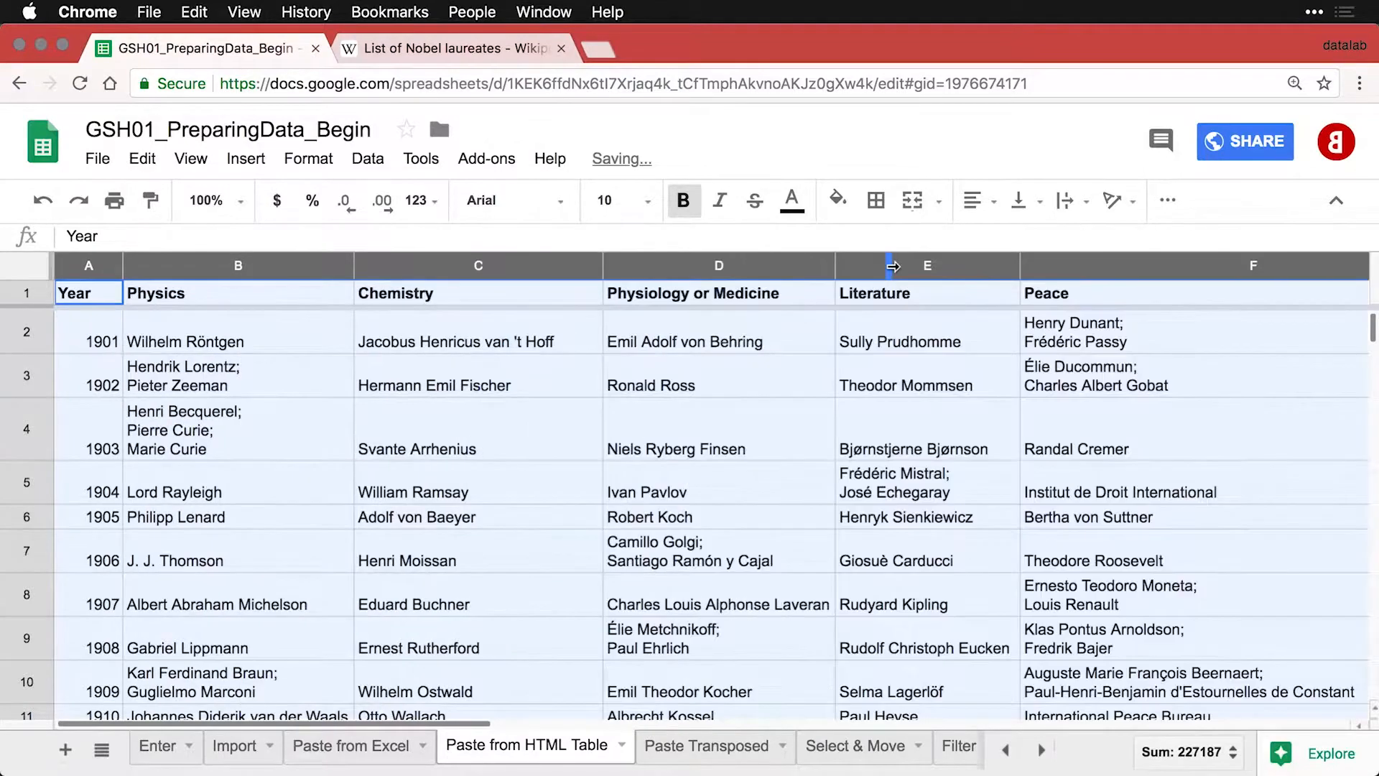
{"action": "left_click", "coordinate": [727, 490]}
{"action": "scroll", "coordinate": [727, 490], "scroll_direction": "right", "scroll_amount": 10}
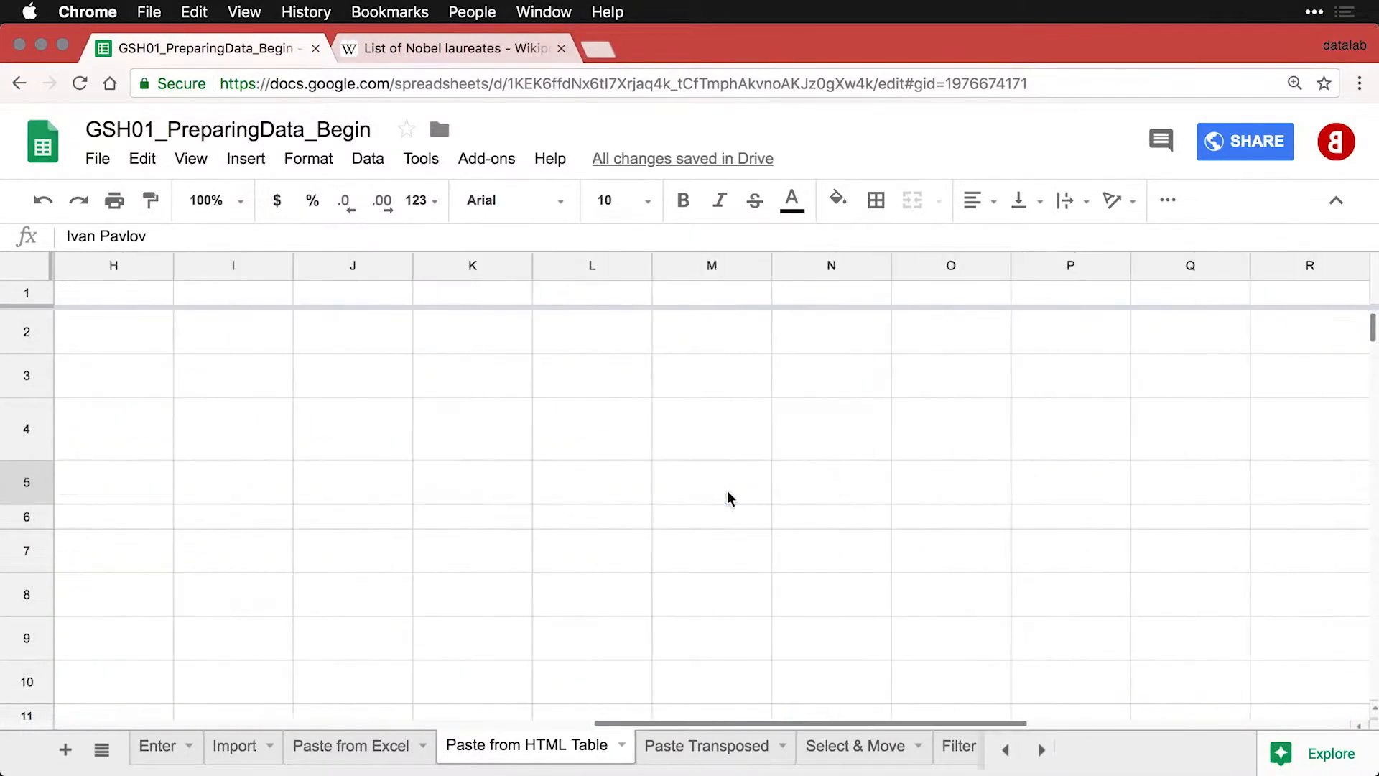
Step: On the Paste Transposed sheet, enter Sunday in cell A1 and Monday in cell A2
{"action": "scroll", "coordinate": [728, 496], "scroll_direction": "left", "scroll_amount": 10}
{"action": "scroll", "coordinate": [727, 489], "scroll_direction": "down", "scroll_amount": 8}
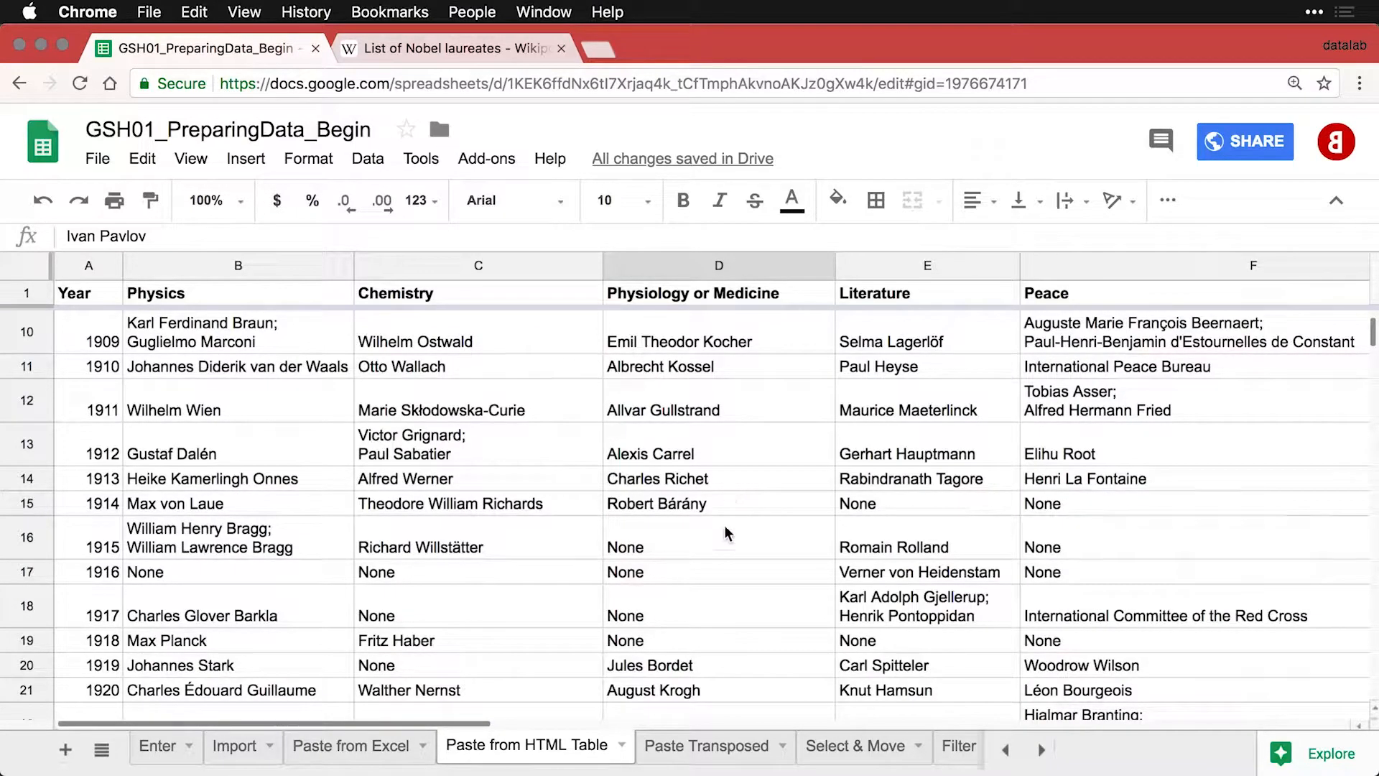
{"action": "left_click", "coordinate": [695, 747]}
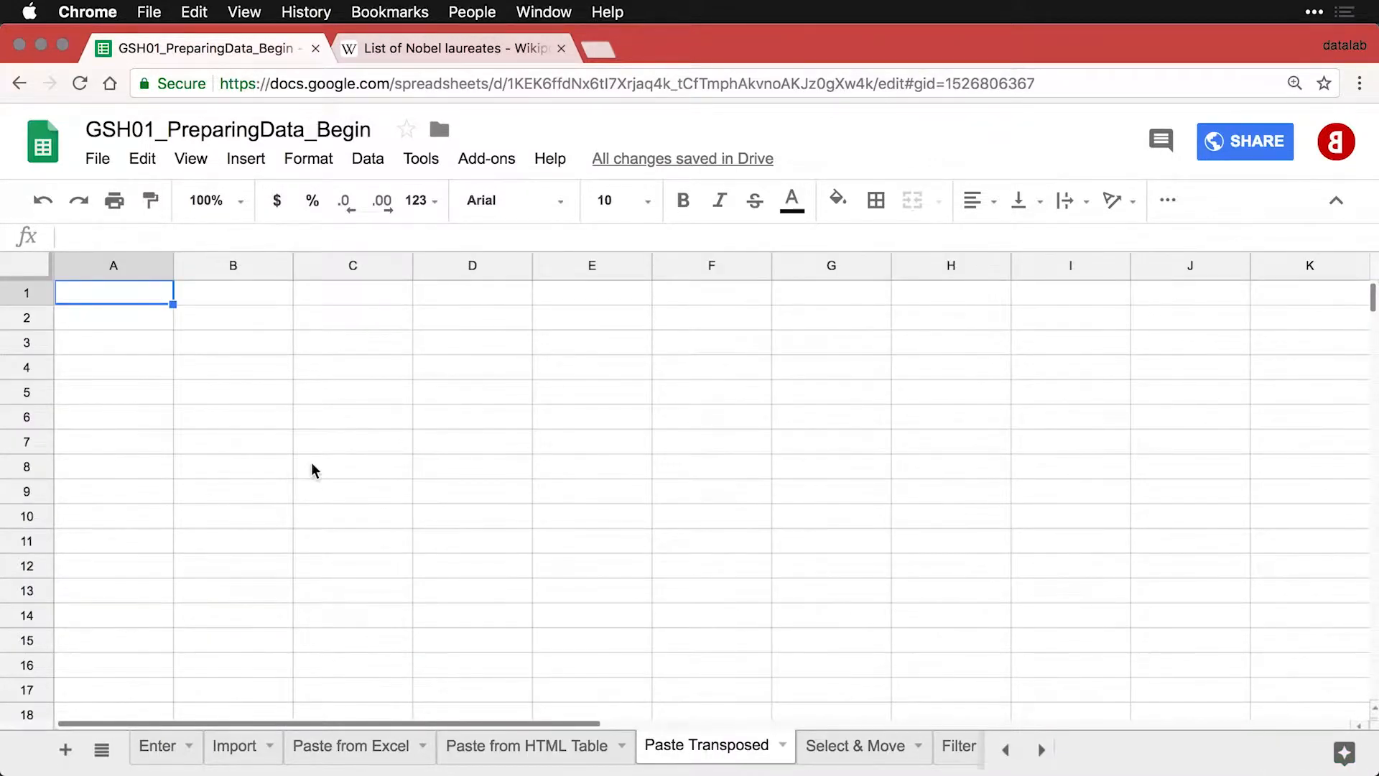
{"action": "type", "text": "Sunday"}
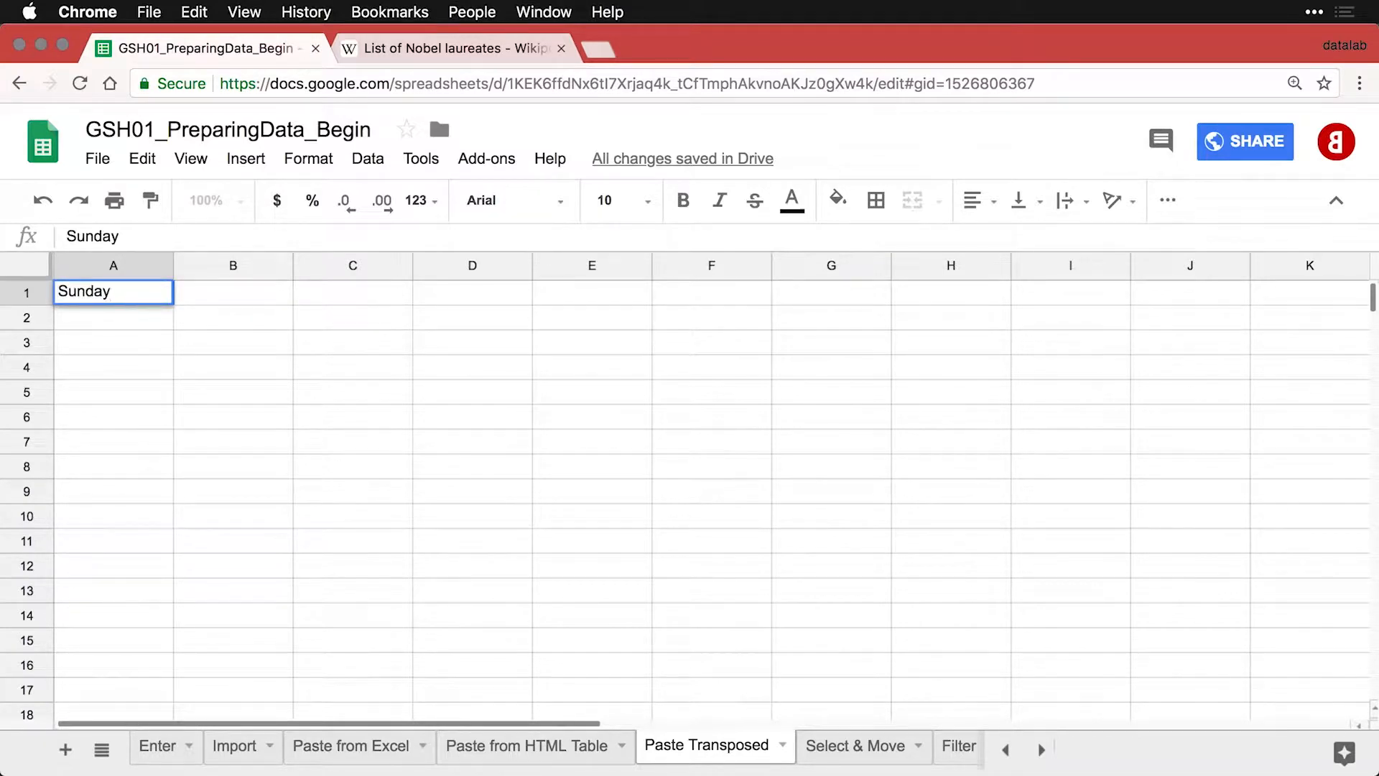
{"action": "key", "text": "Return"}
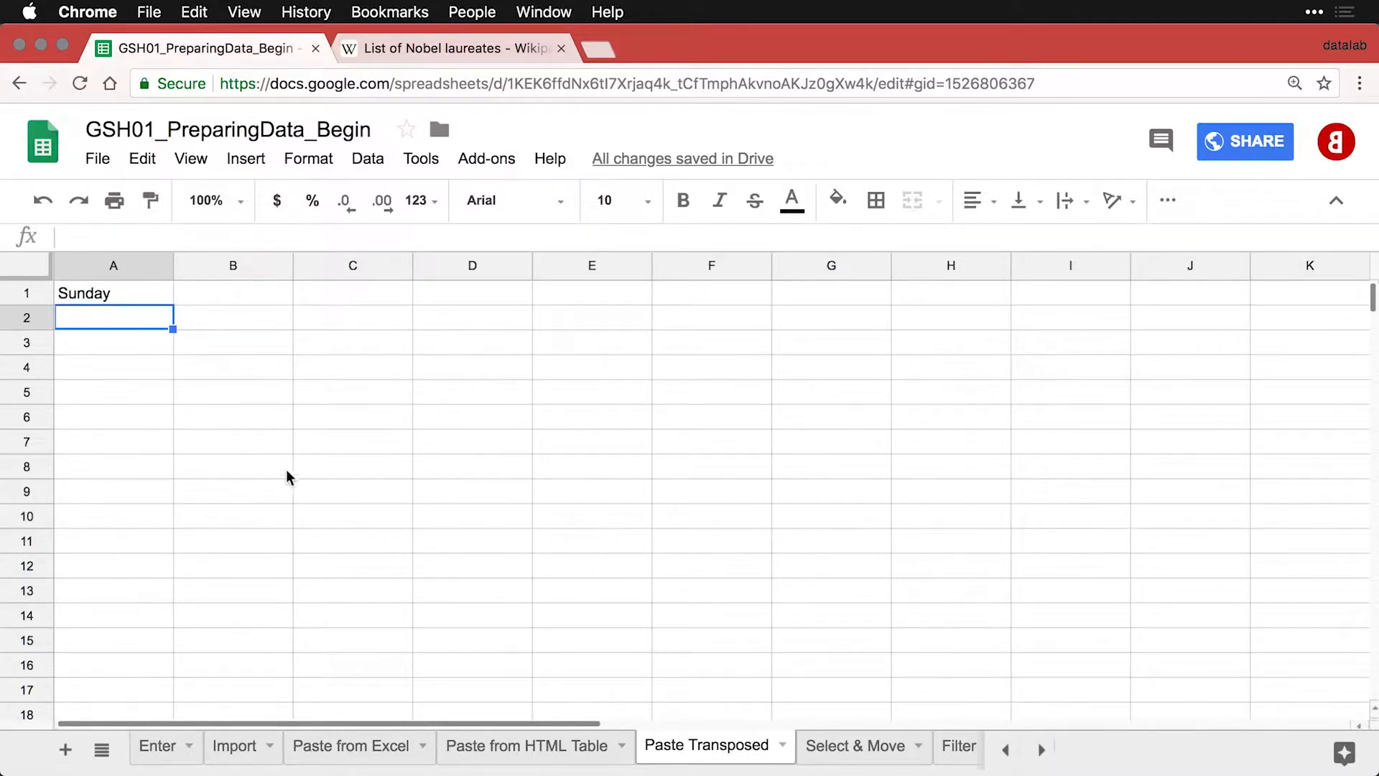
{"action": "type", "text": "Monday'"}
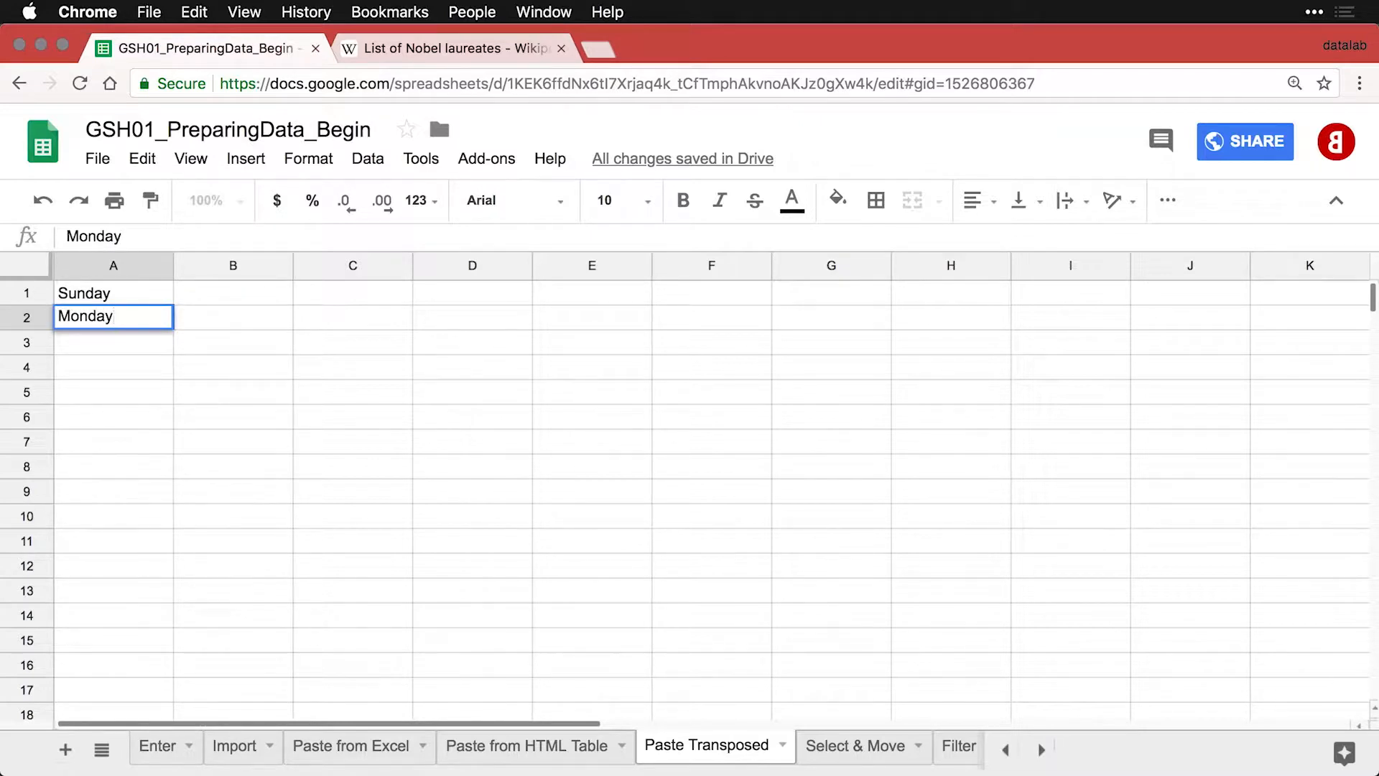
{"action": "key", "text": "Return"}
Step: Extend the weekday series from A1:A2 down column A through Saturday in cell A7
{"action": "key", "text": "Up"}
{"action": "key", "text": "Up"}
{"action": "key", "text": "shift+Down"}
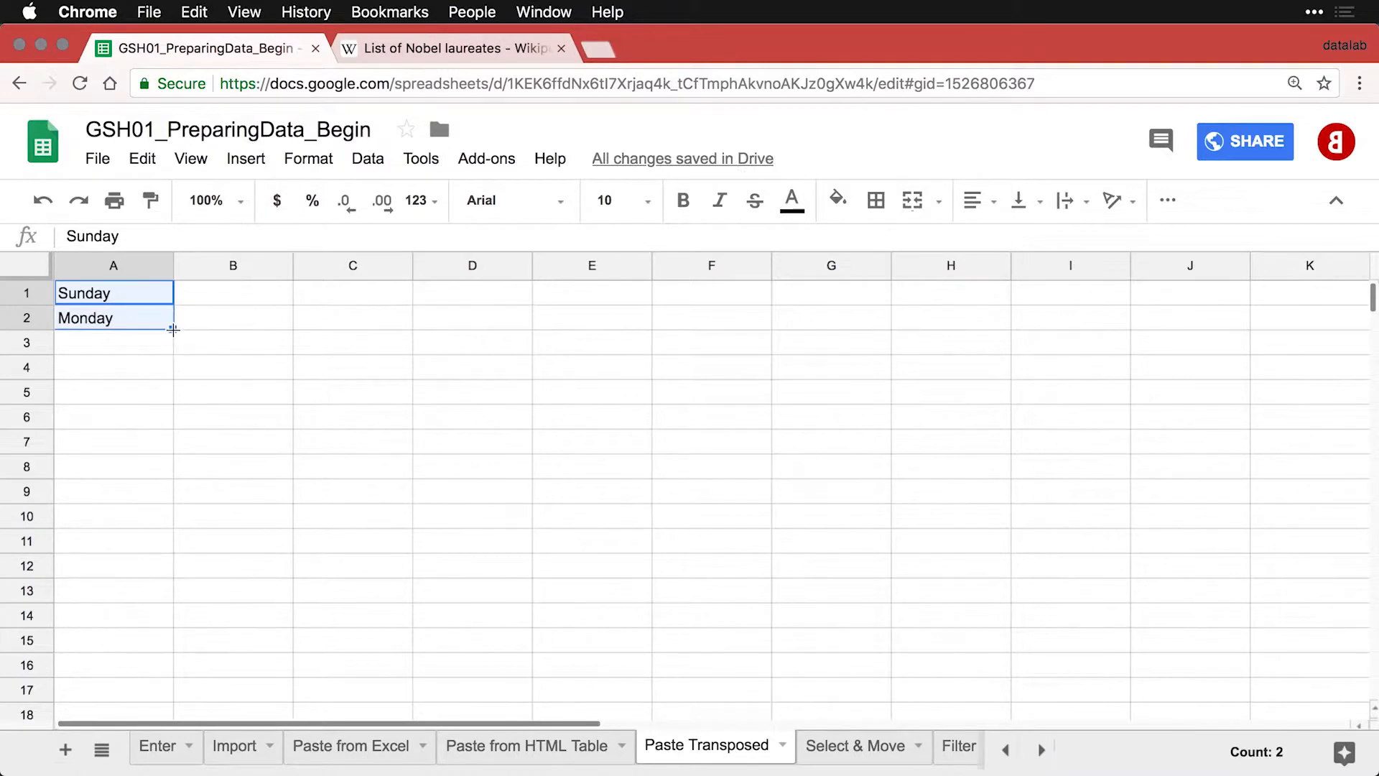
{"action": "left_click_drag", "start_coordinate": [174, 329], "coordinate": [161, 446]}
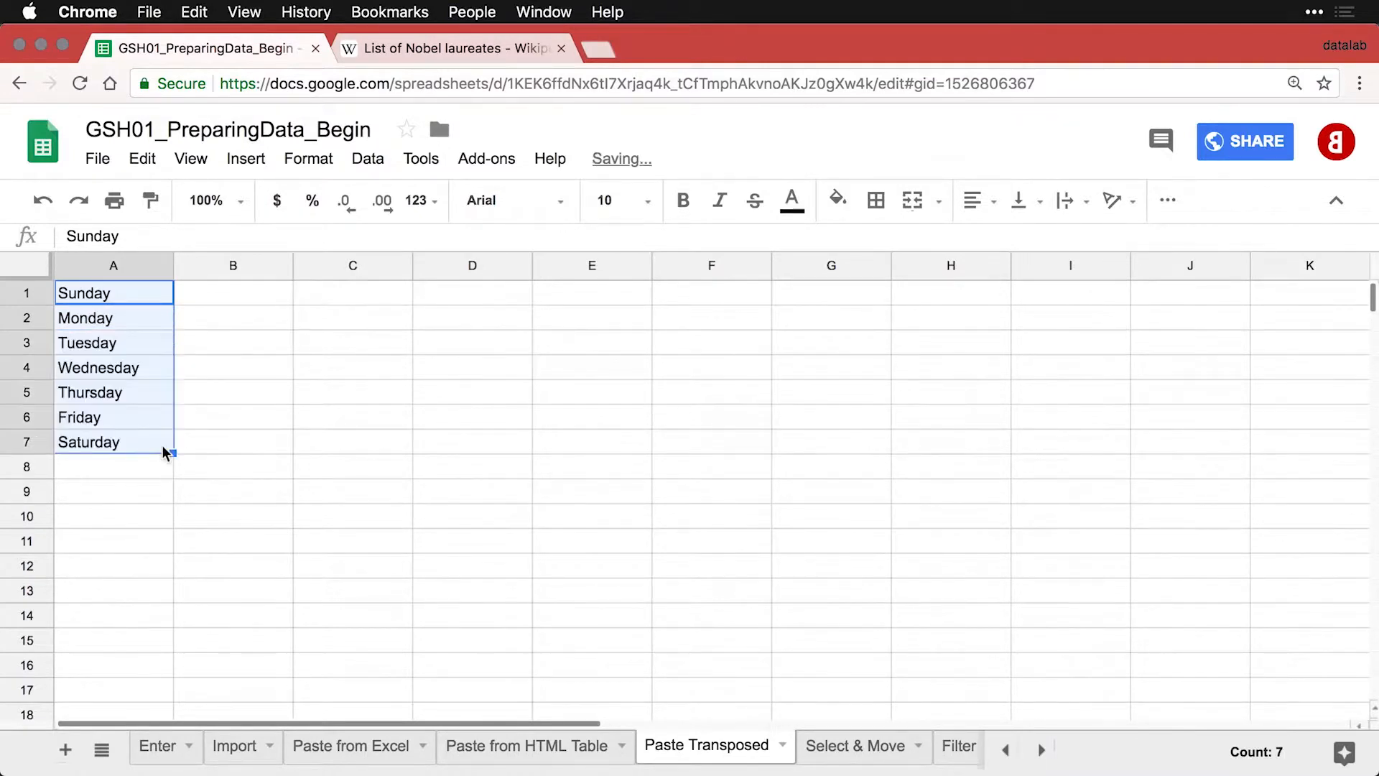
{"action": "left_click", "coordinate": [115, 468]}
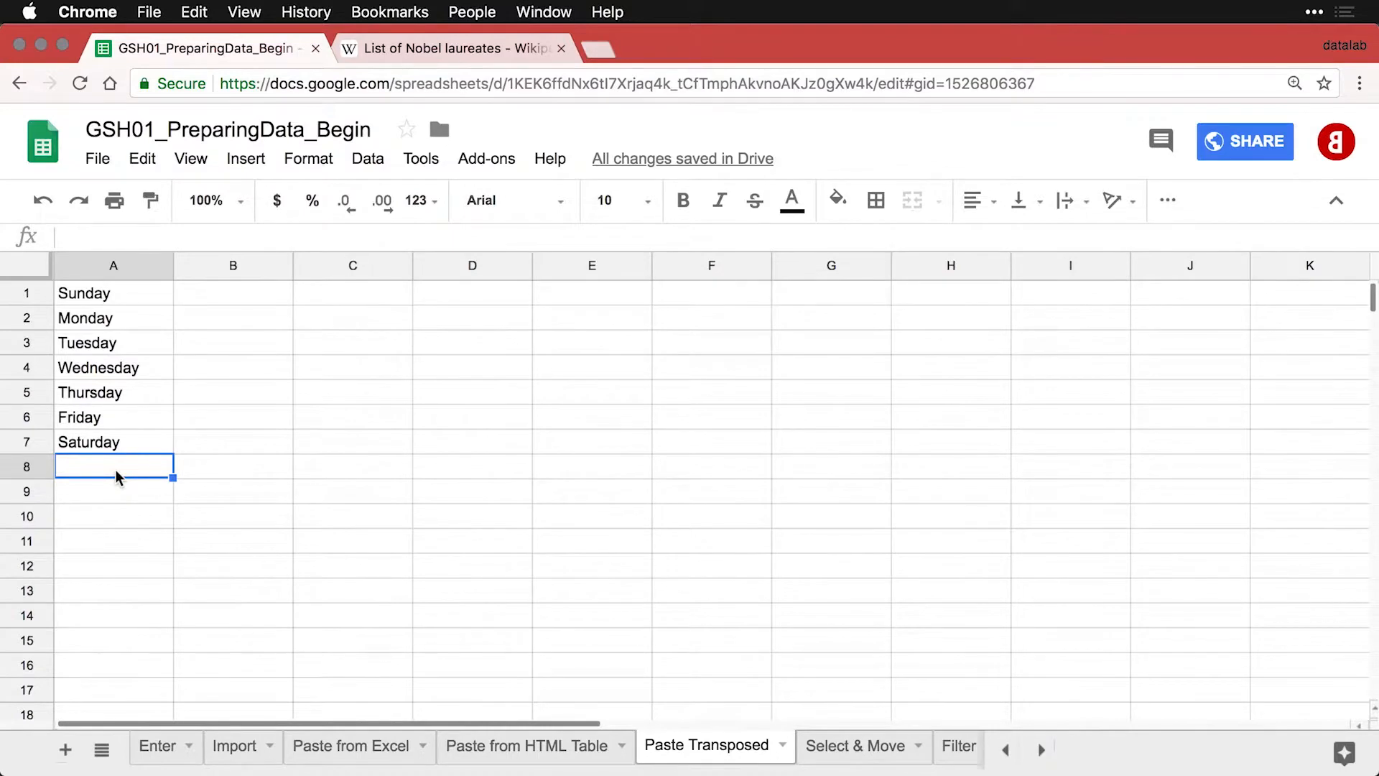
Step: Copy the weekday list in A1:A7 and paste it transposed into row 1 starting at cell C1
{"action": "left_click_drag", "start_coordinate": [114, 295], "coordinate": [114, 445]}
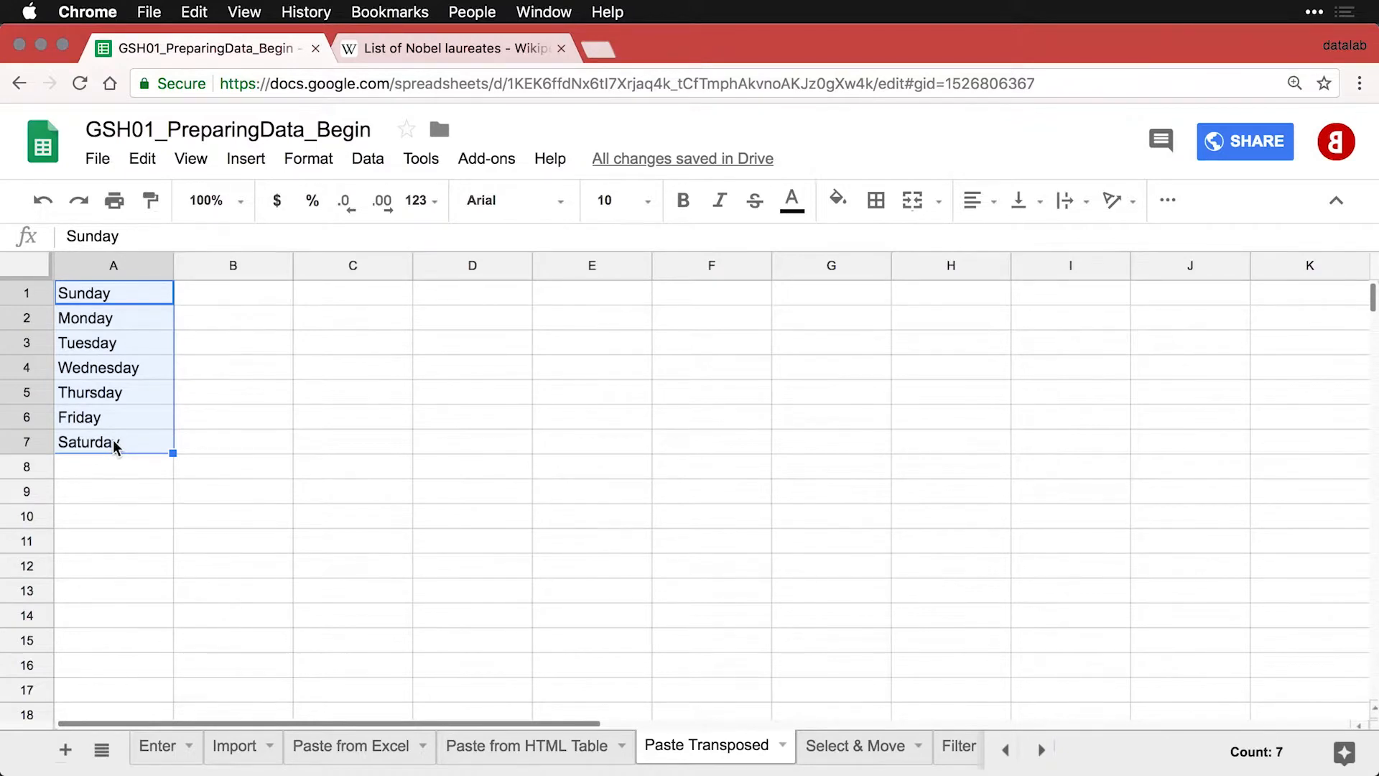
{"action": "key", "text": "super+c"}
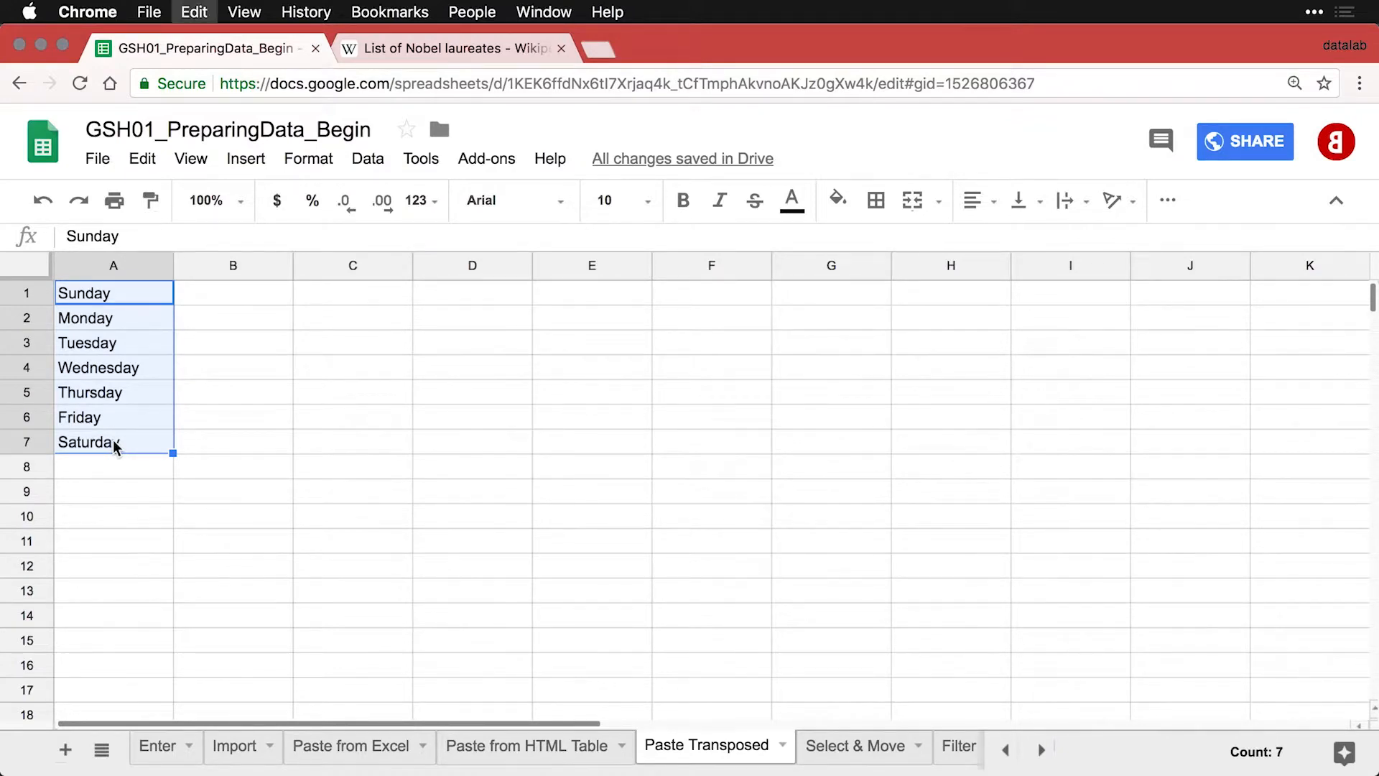
{"action": "left_click", "coordinate": [332, 296]}
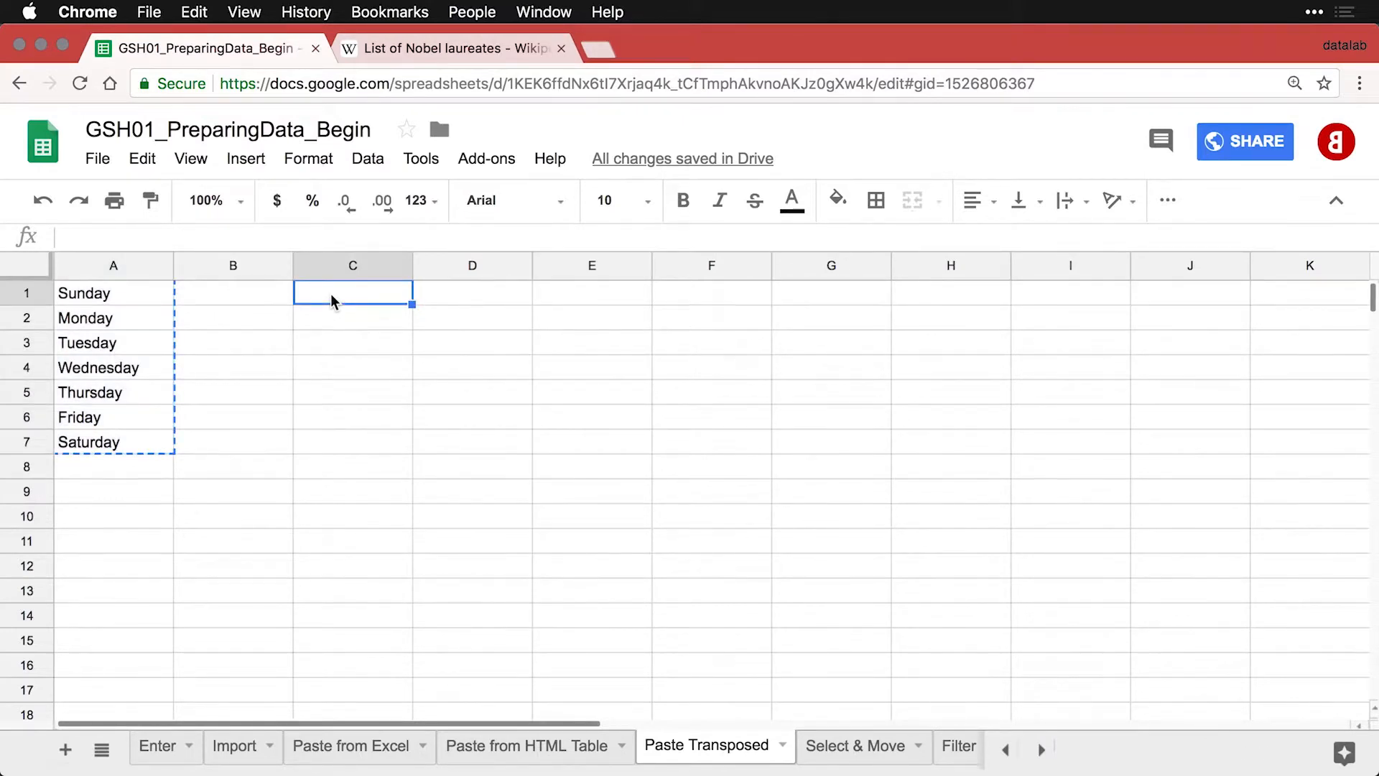
{"action": "right_click", "coordinate": [332, 299]}
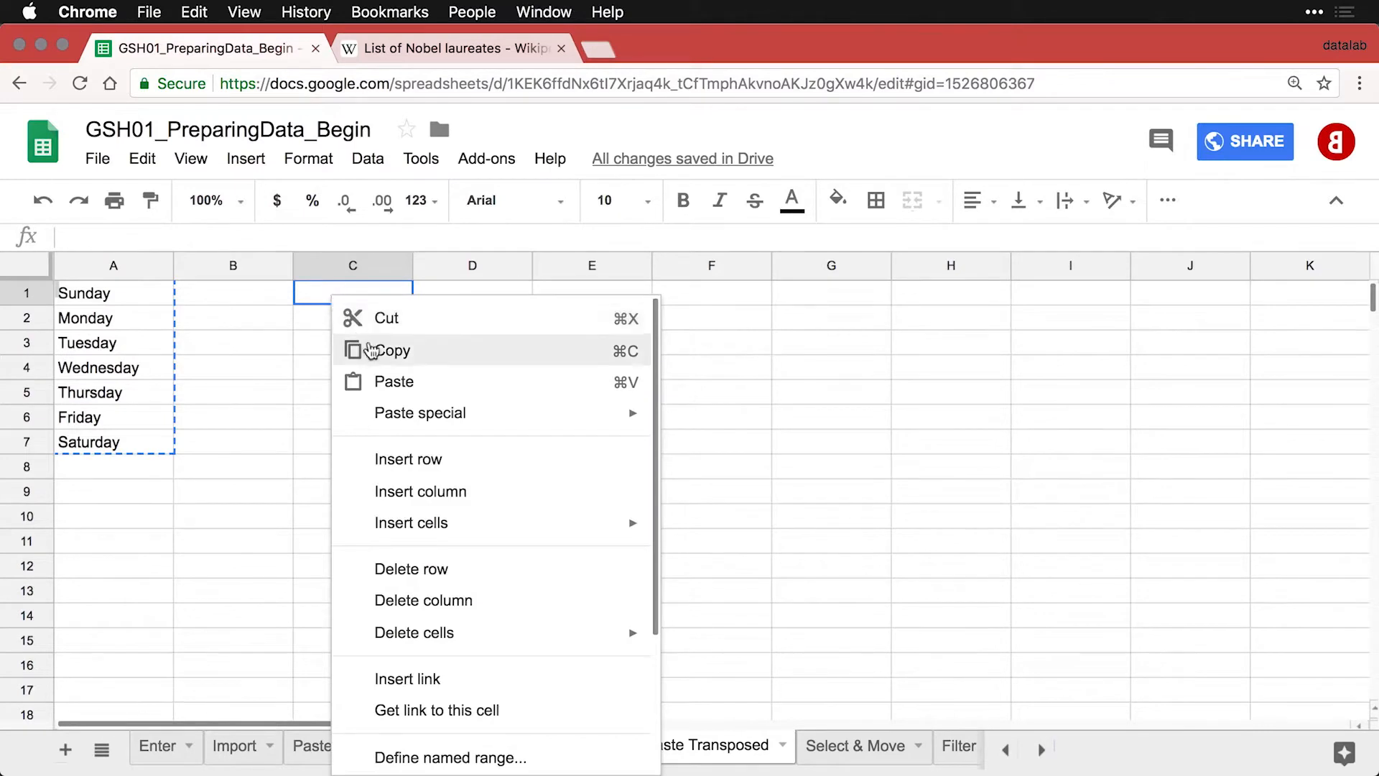
{"action": "mouse_move", "coordinate": [390, 412]}
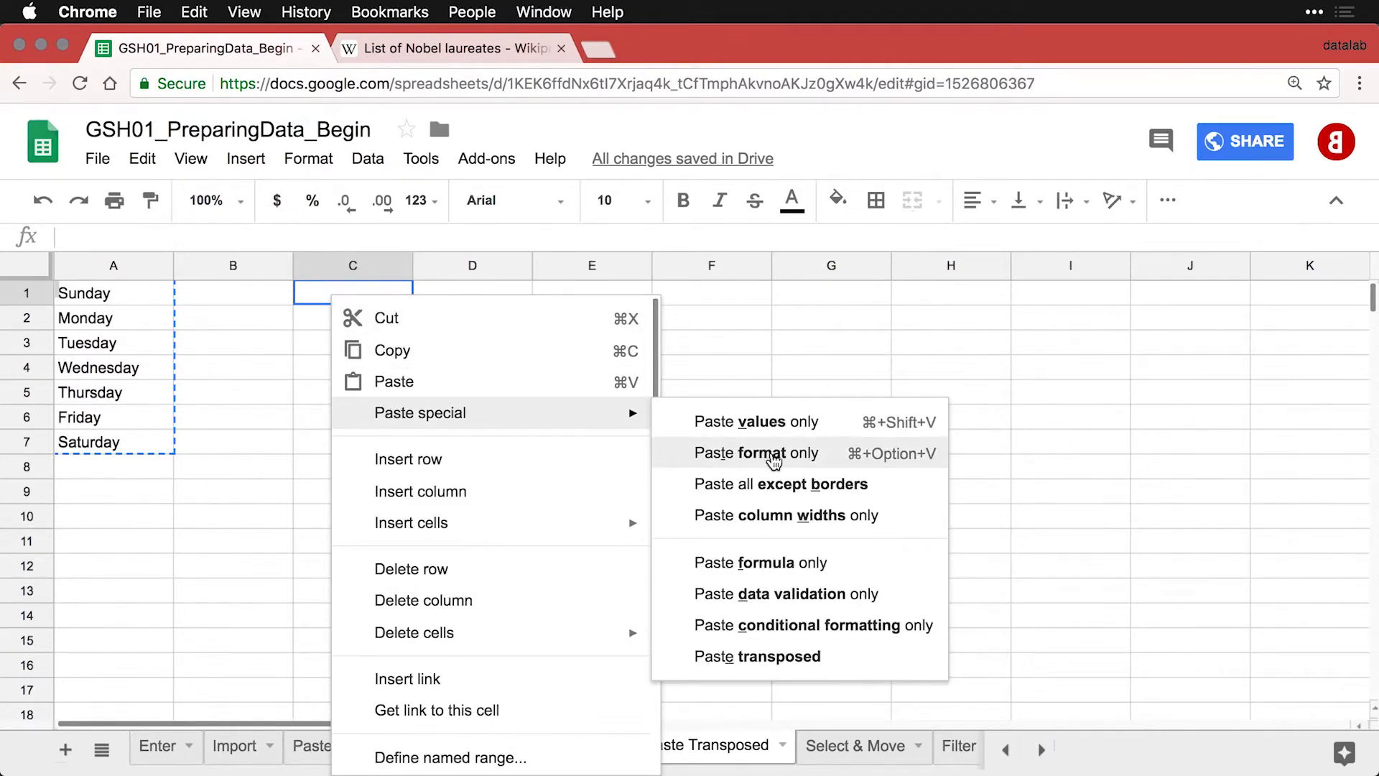
{"action": "left_click", "coordinate": [807, 672]}
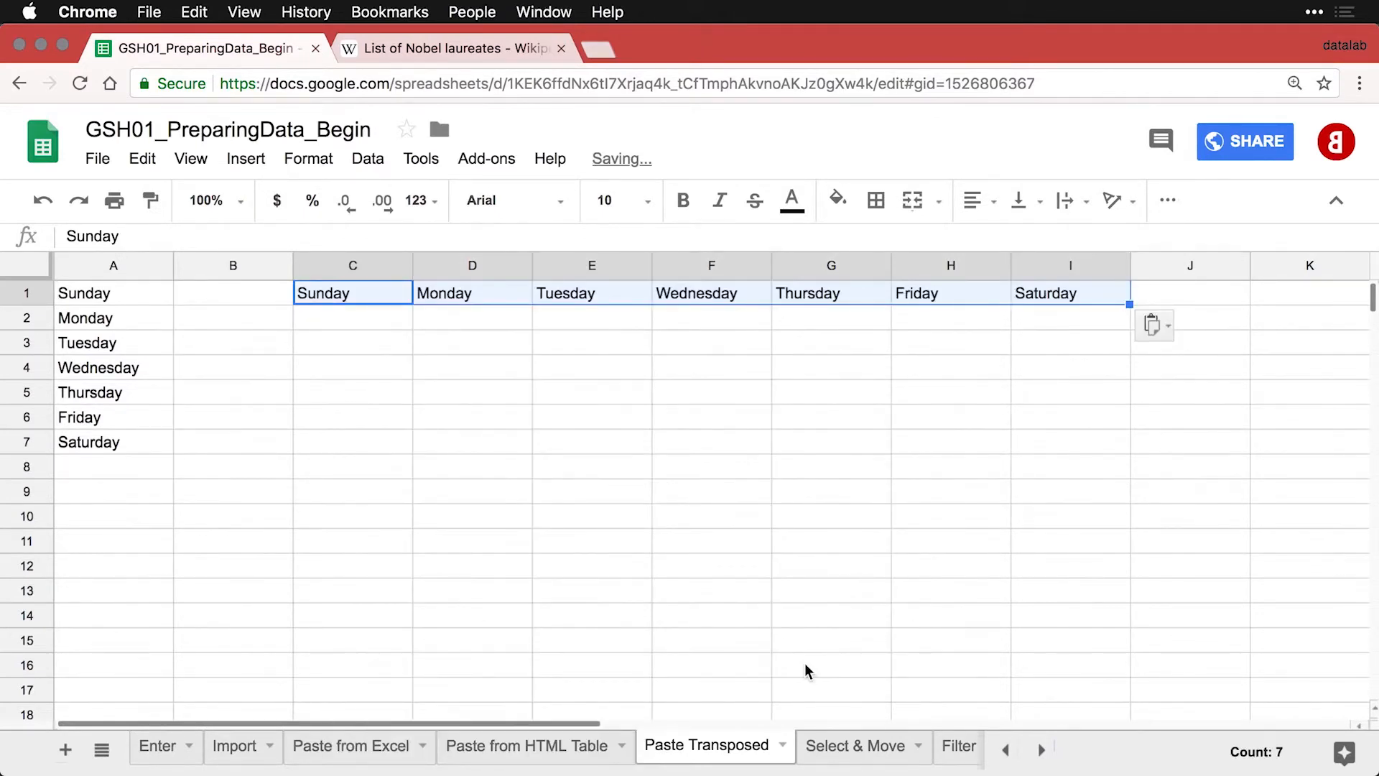
{"action": "left_click", "coordinate": [976, 349]}
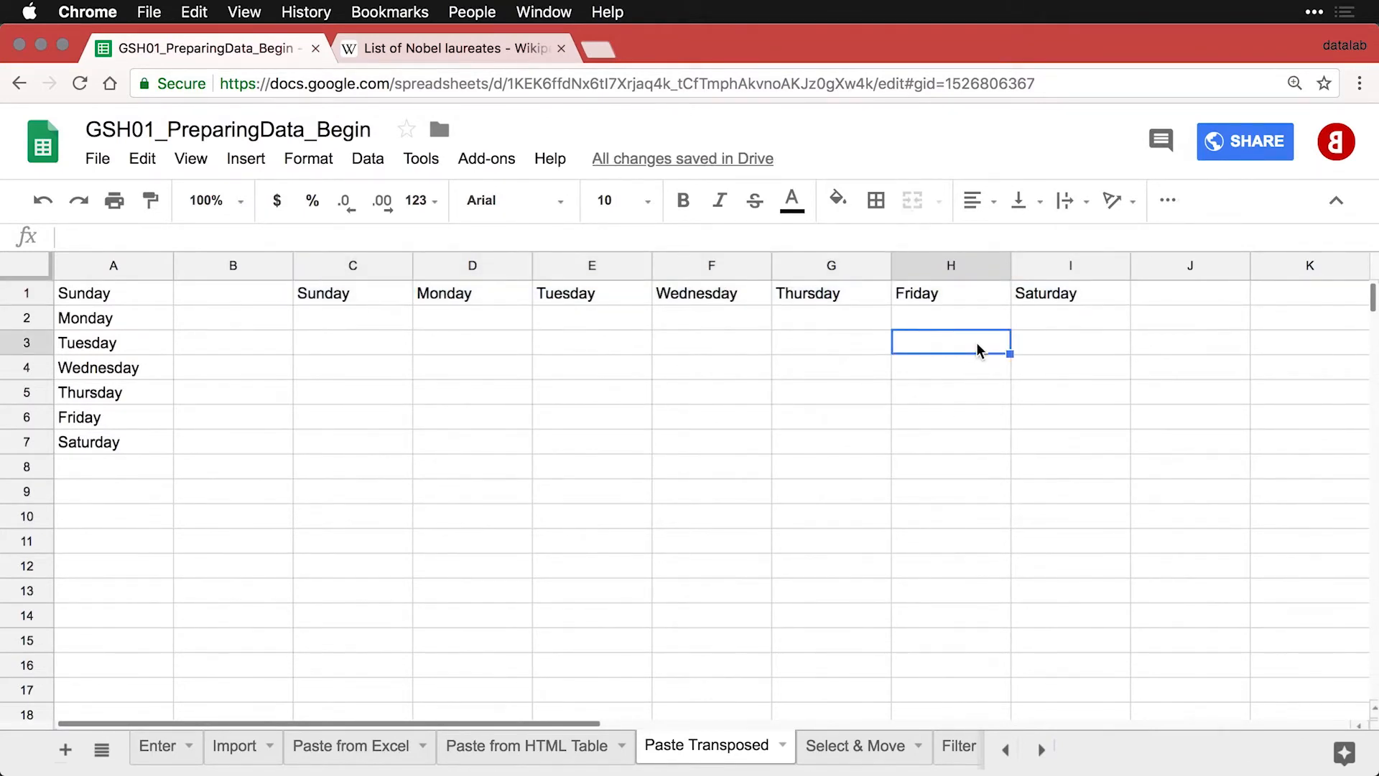